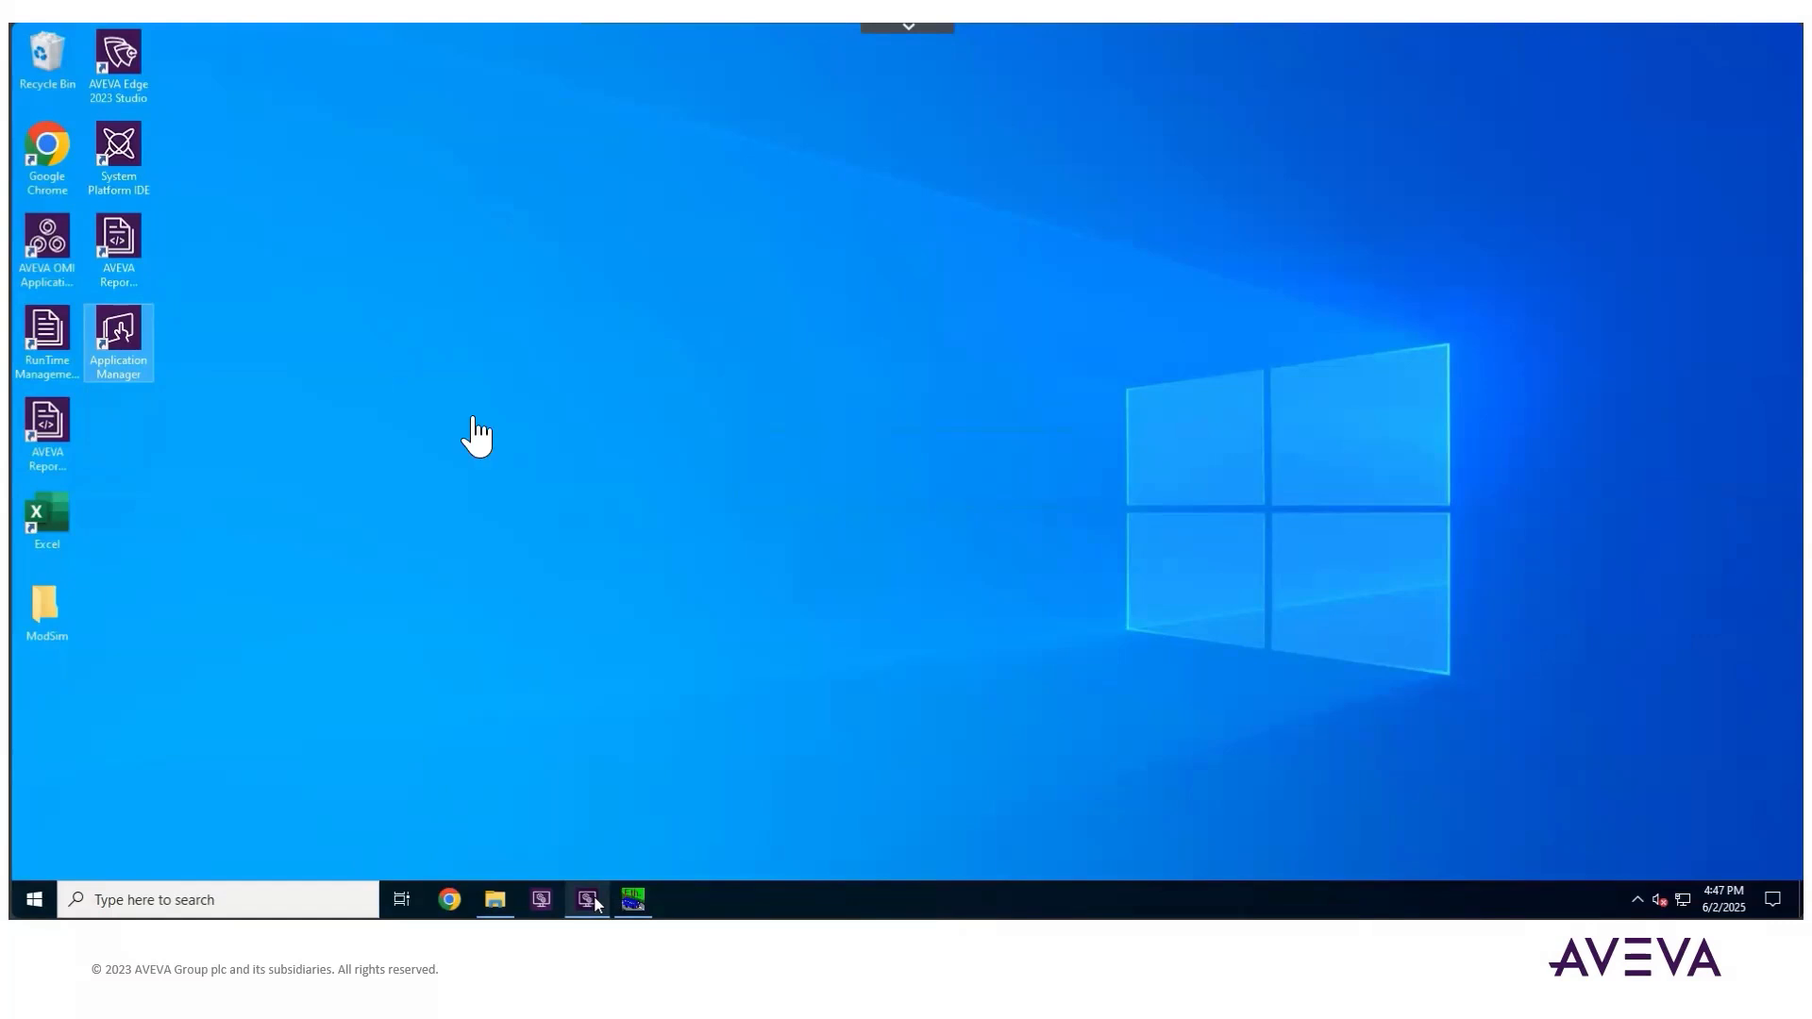
{"action": "mouse_move", "coordinate": [17, 816]}
{"action": "left_click", "coordinate": [47, 894]}
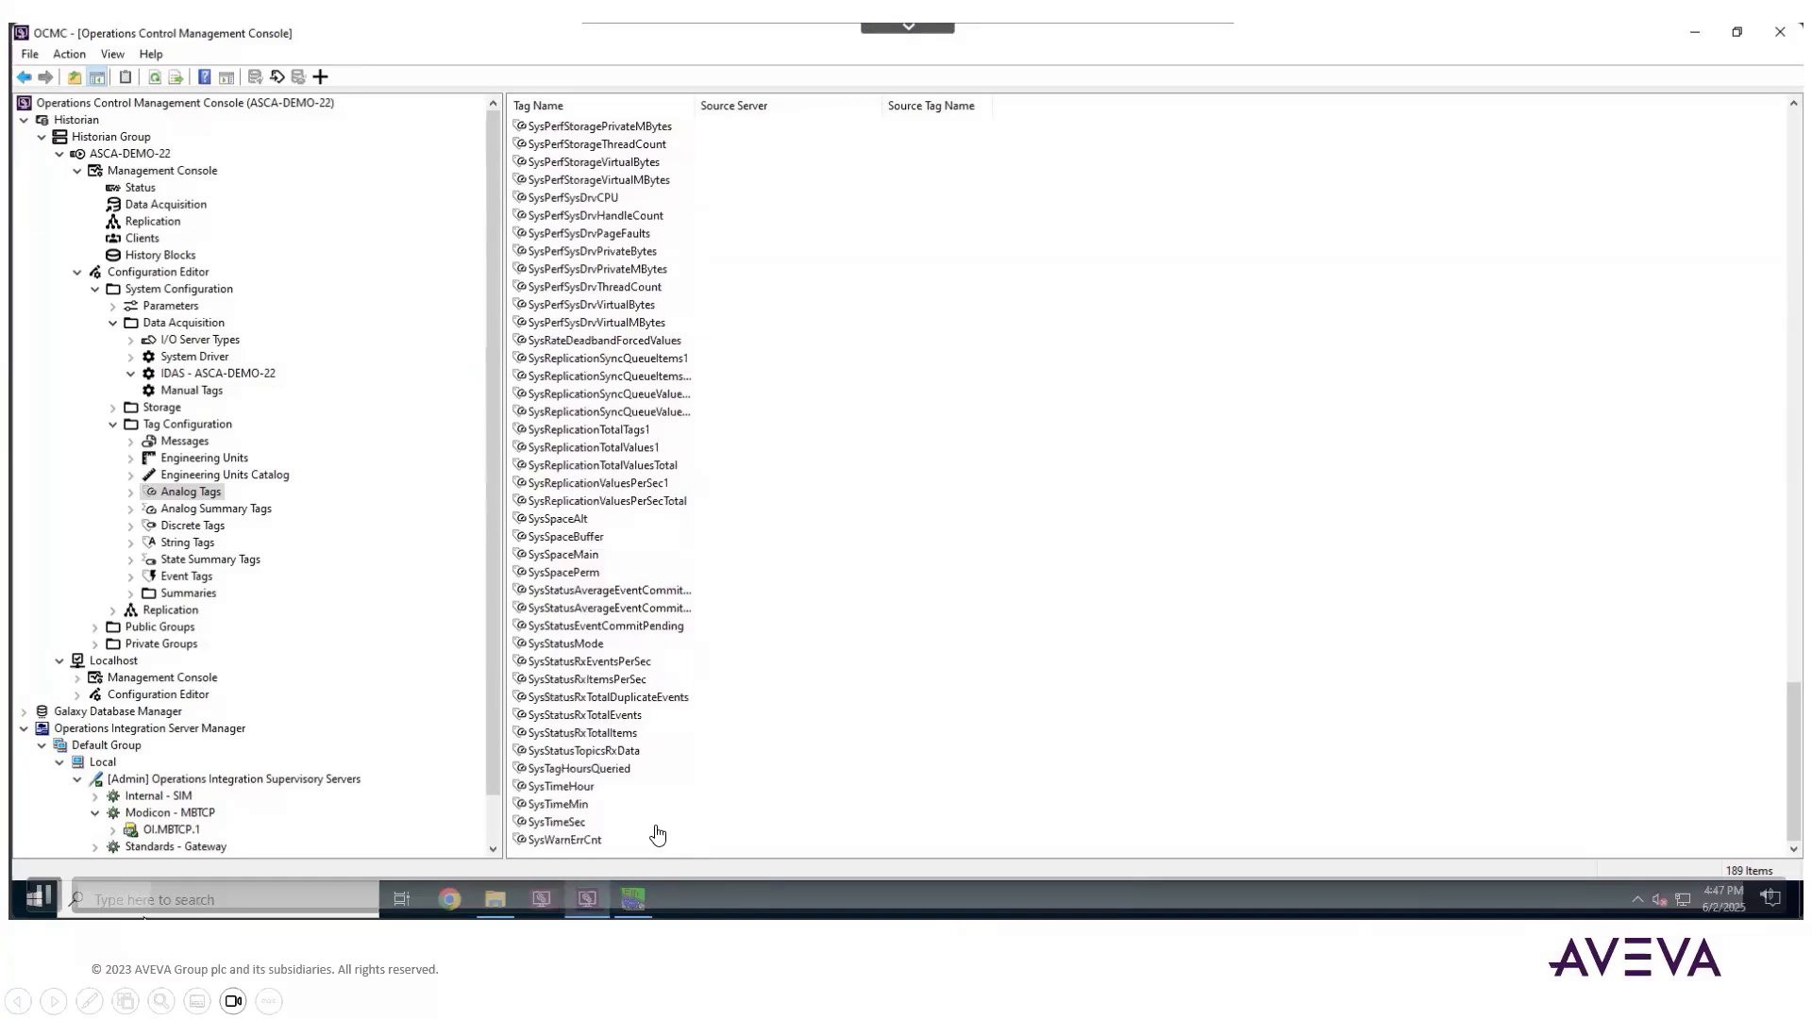
Start a tag import under Tag Configuration and choose tagname.x from the LGH_Demo1 folder as the InTouch source.
{"action": "right_click", "coordinate": [193, 430]}
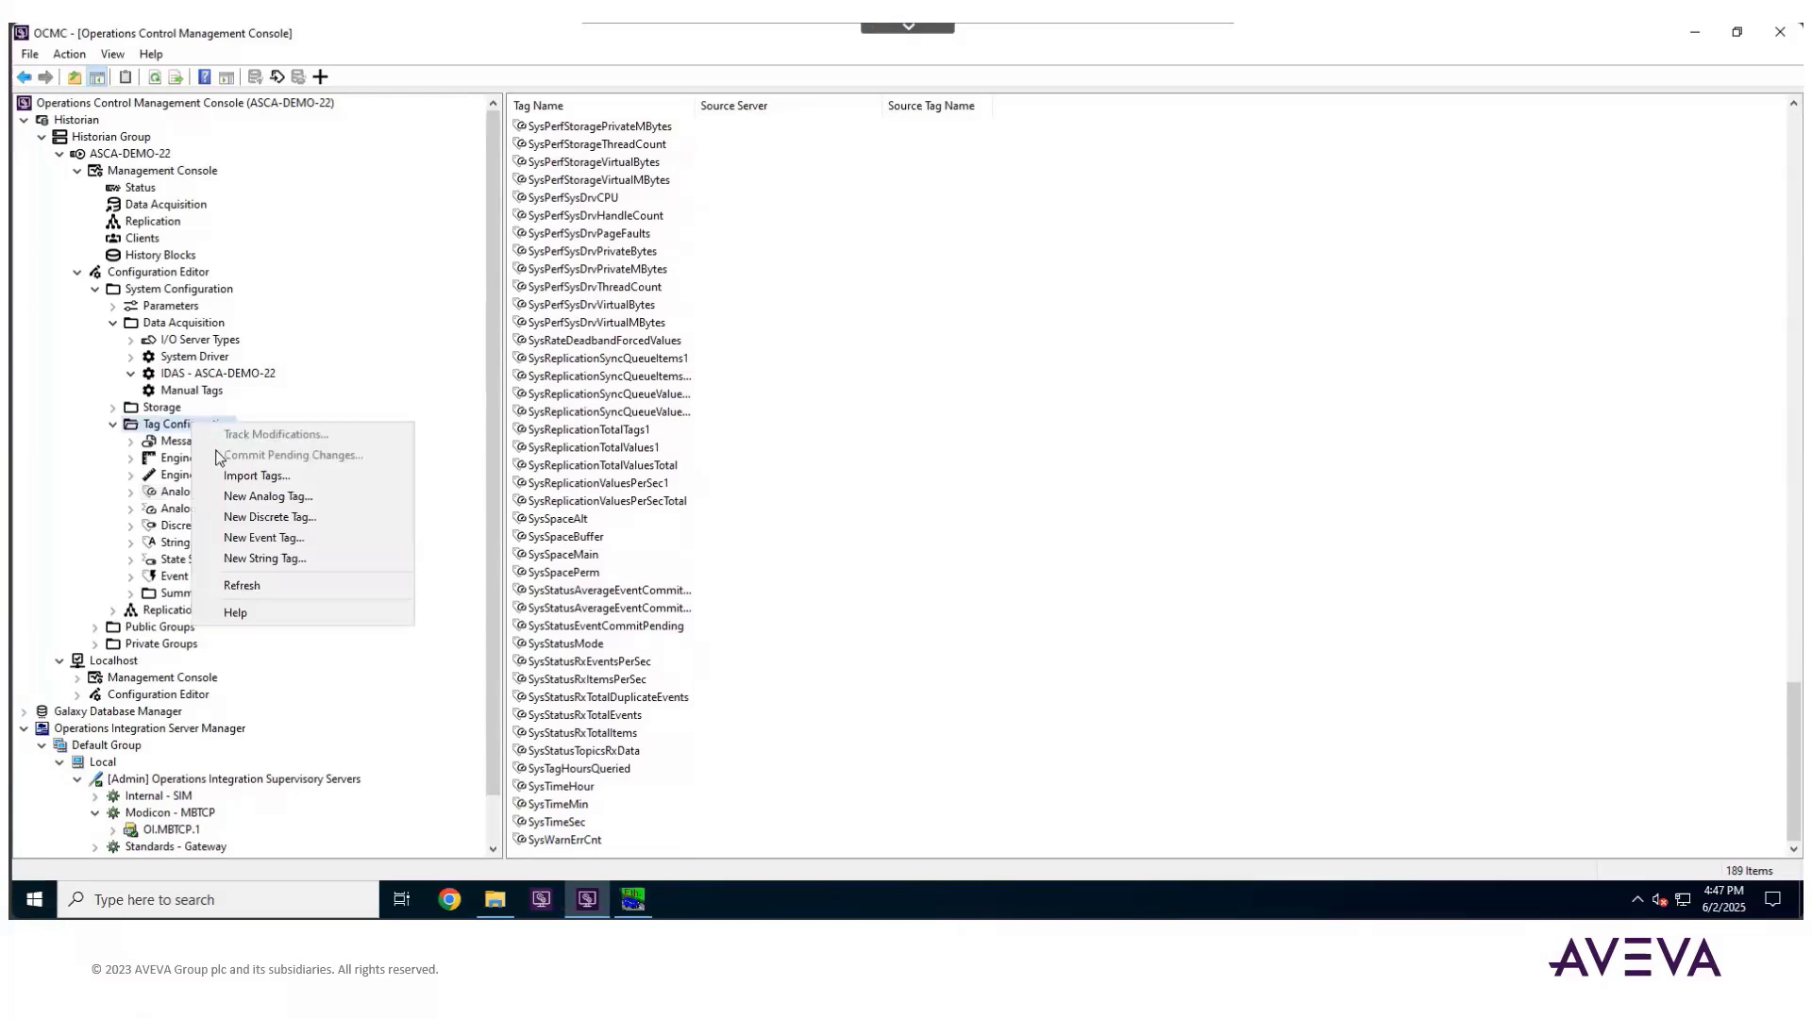
{"action": "left_click", "coordinate": [234, 478]}
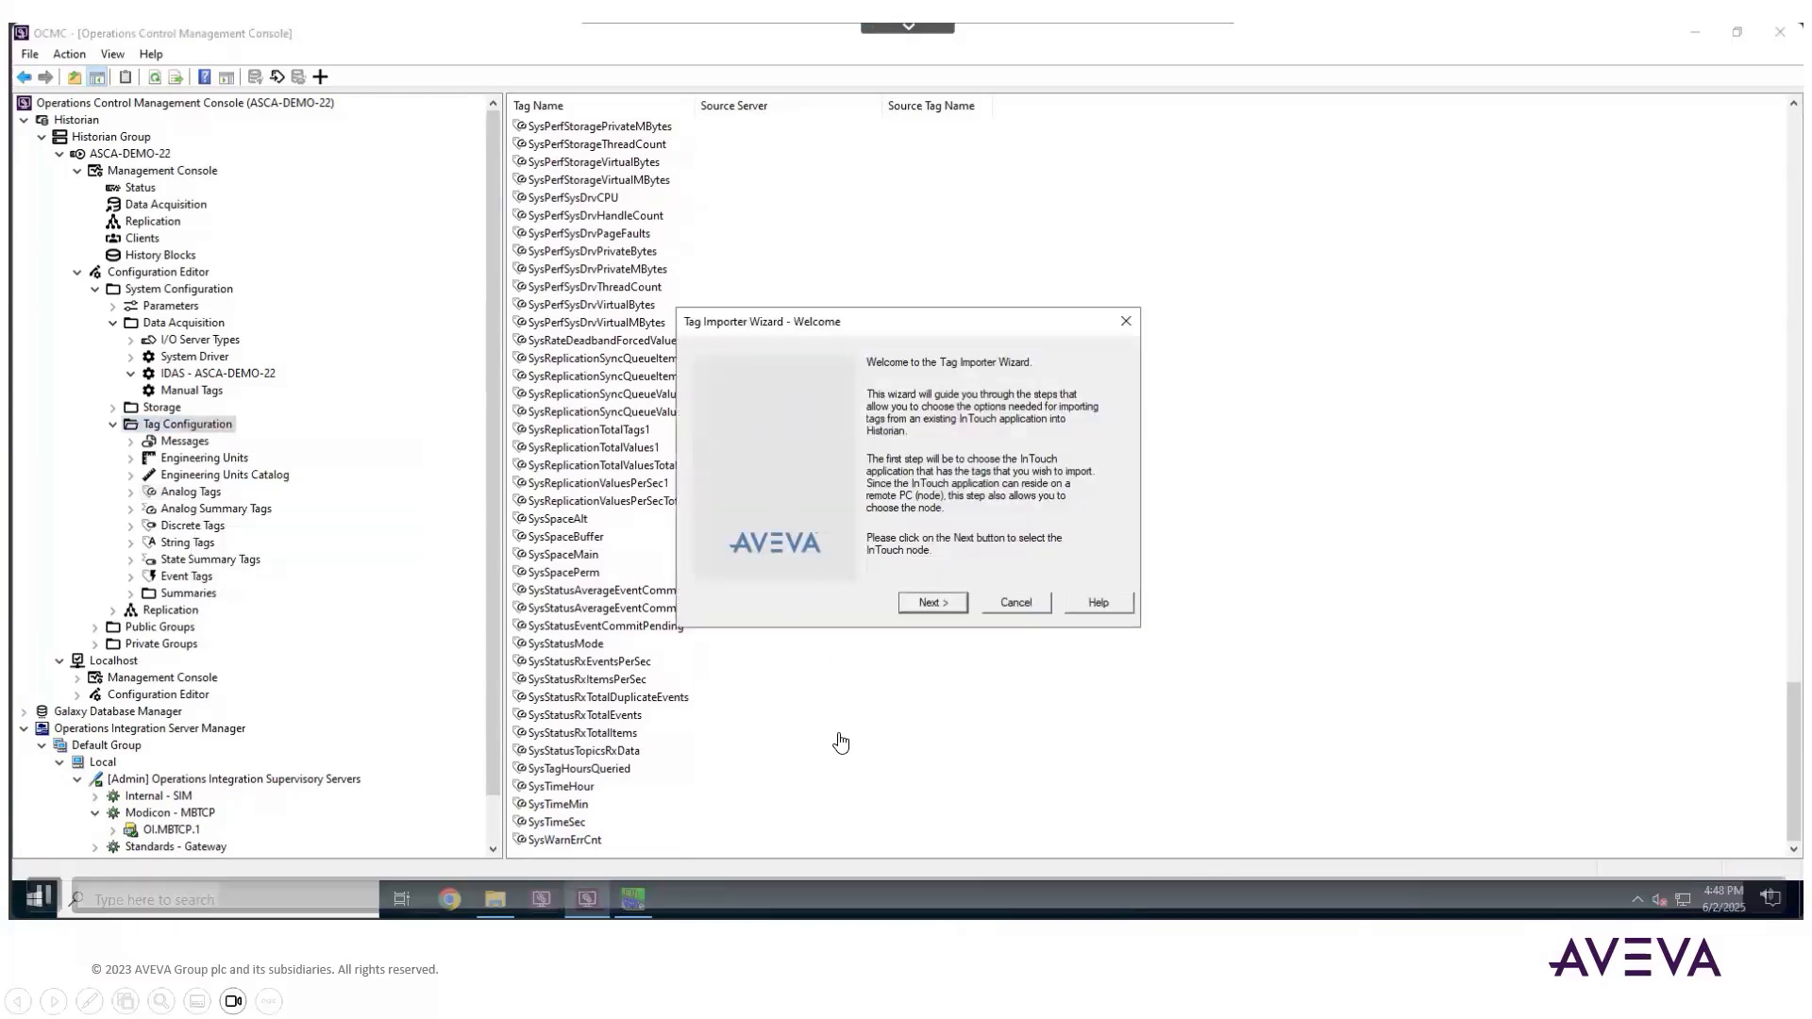
{"action": "left_click", "coordinate": [954, 606]}
{"action": "left_click", "coordinate": [659, 609]}
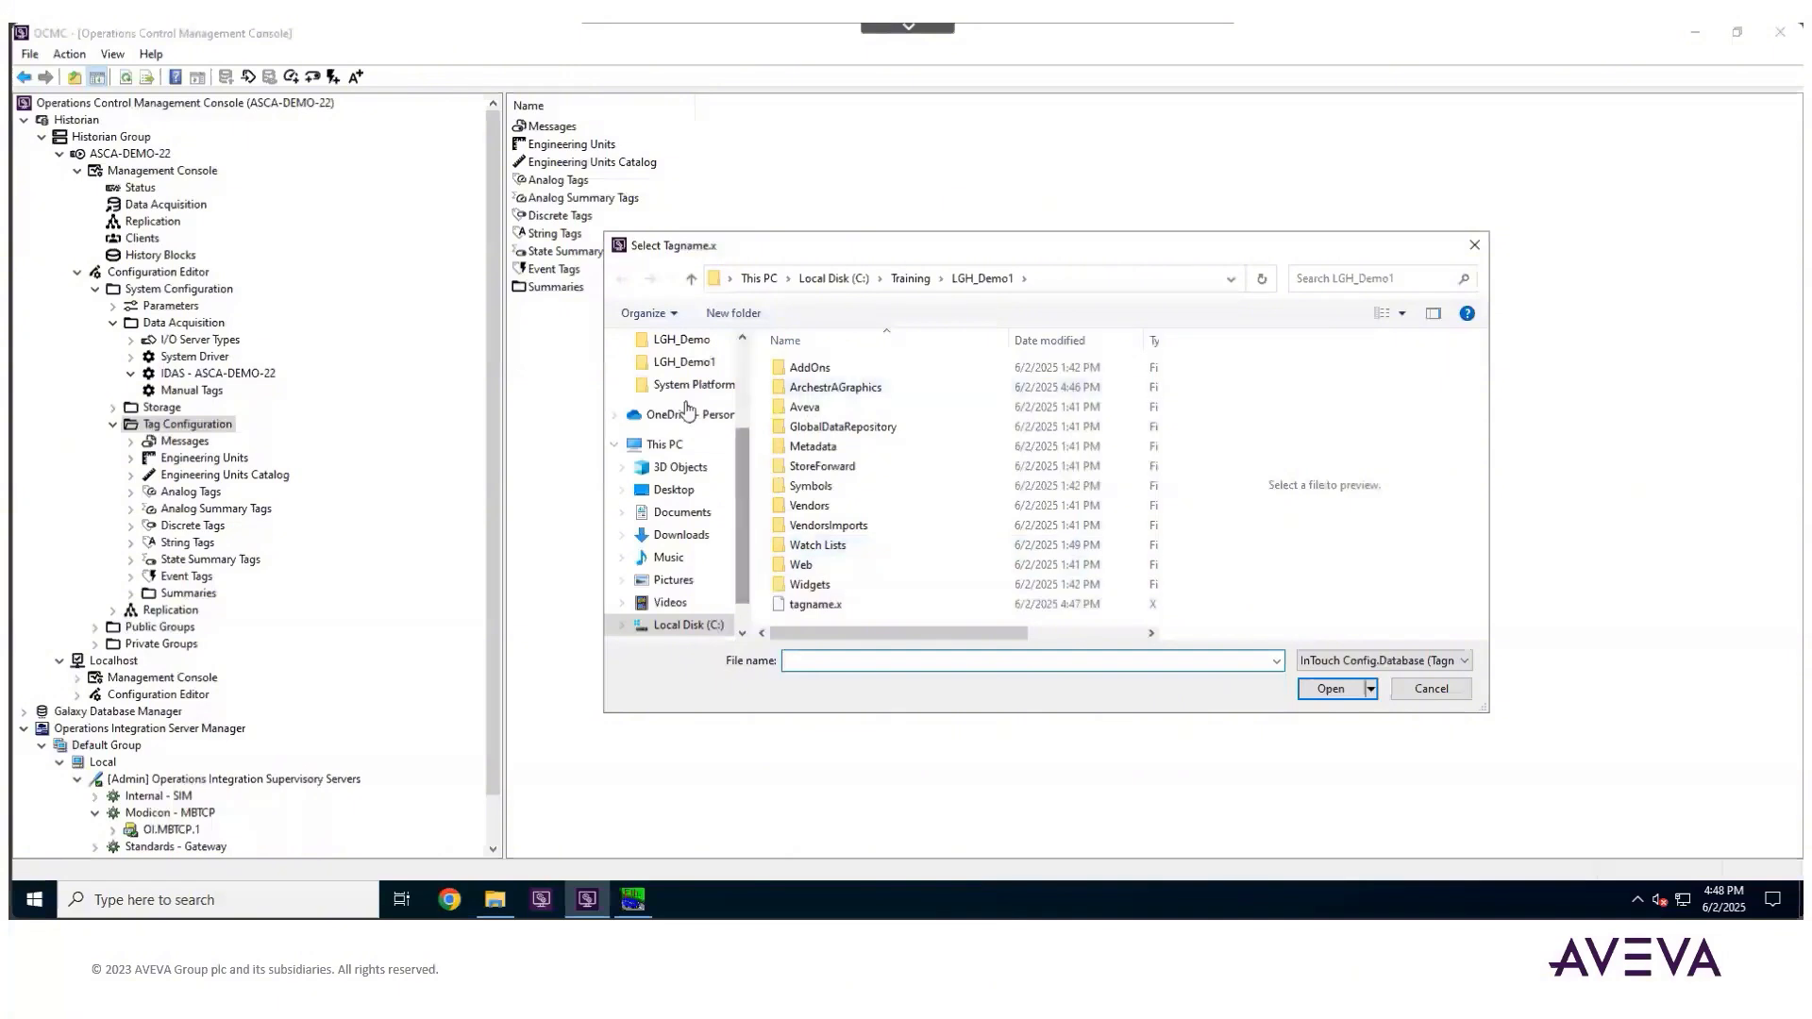
{"action": "left_click", "coordinate": [682, 366]}
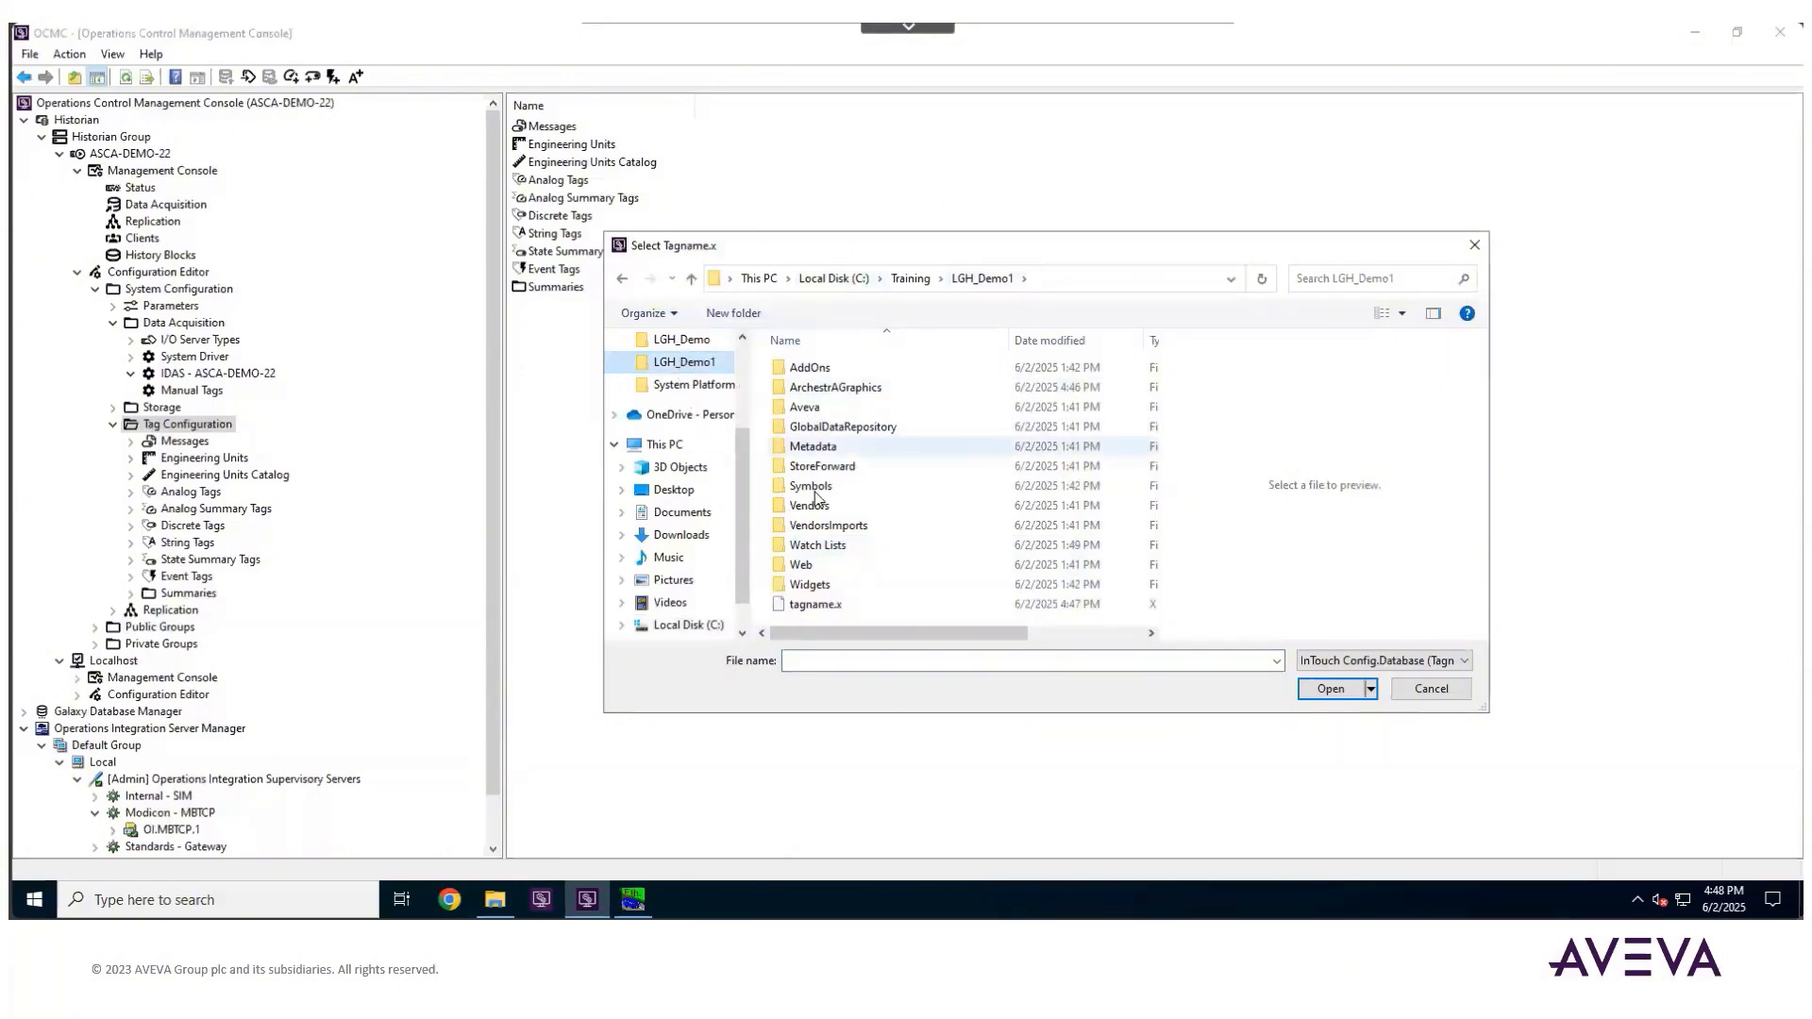
{"action": "left_click", "coordinate": [817, 605]}
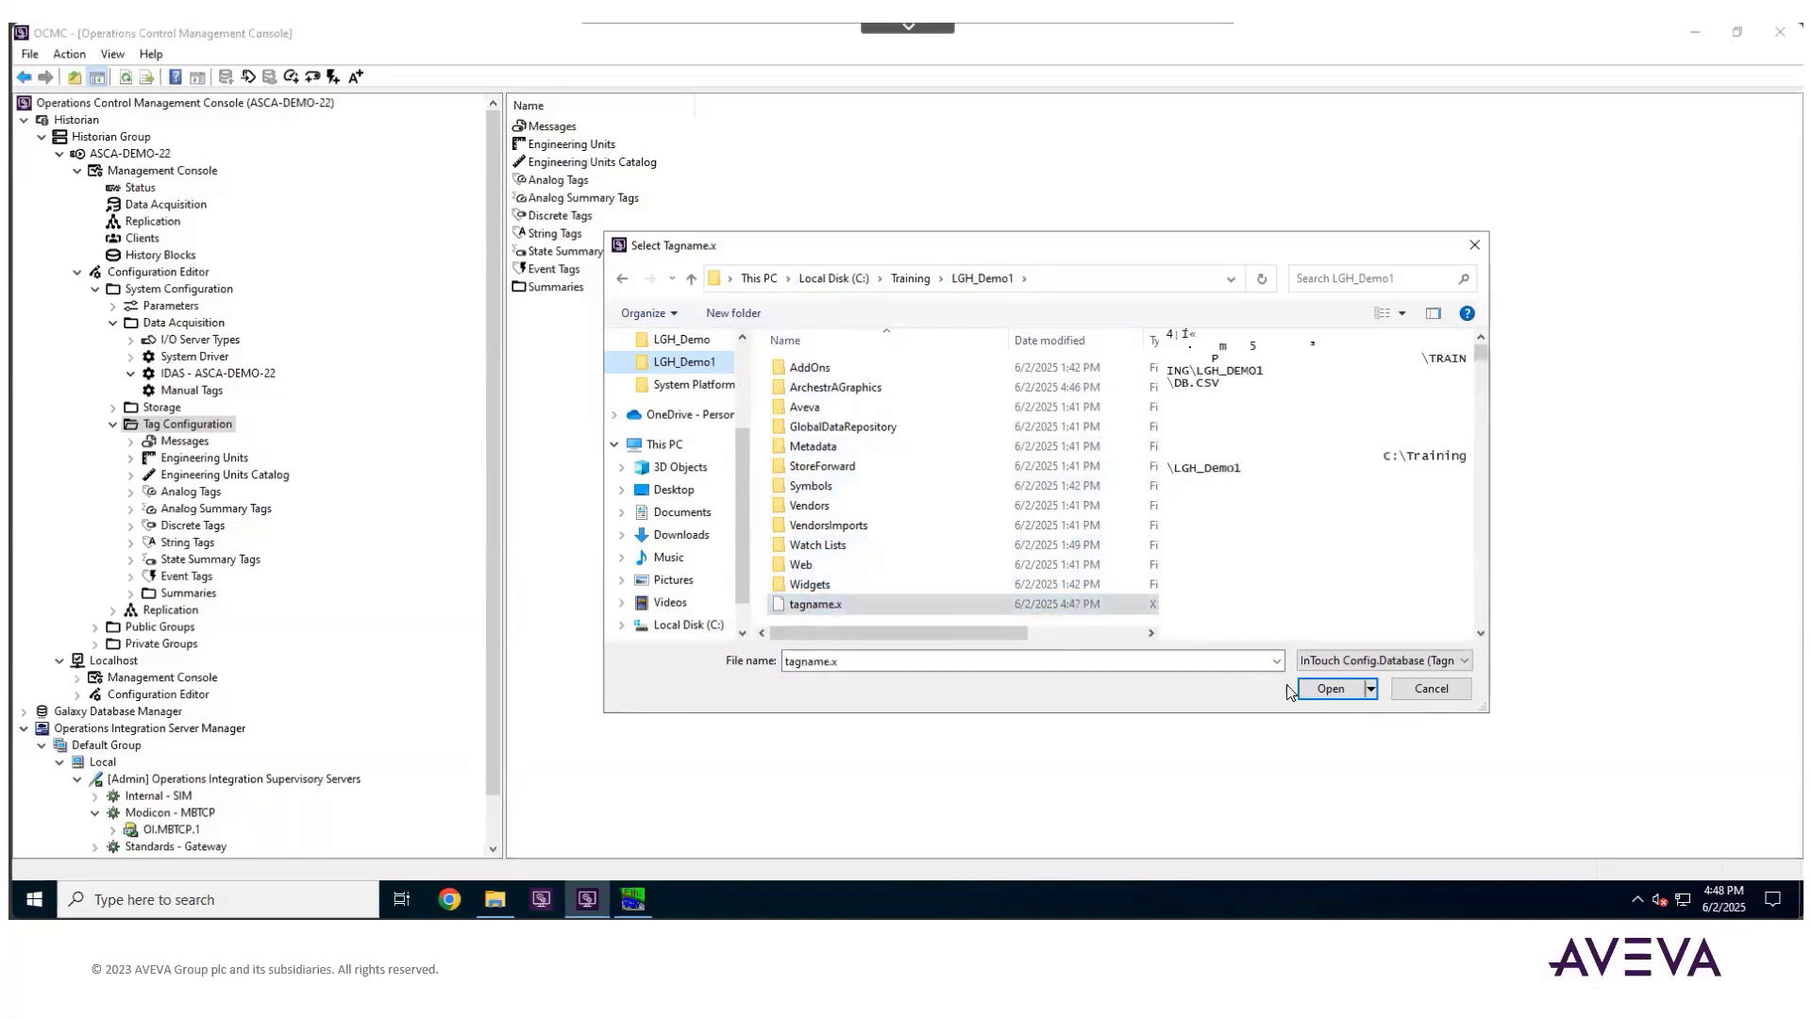
{"action": "left_click", "coordinate": [1316, 694]}
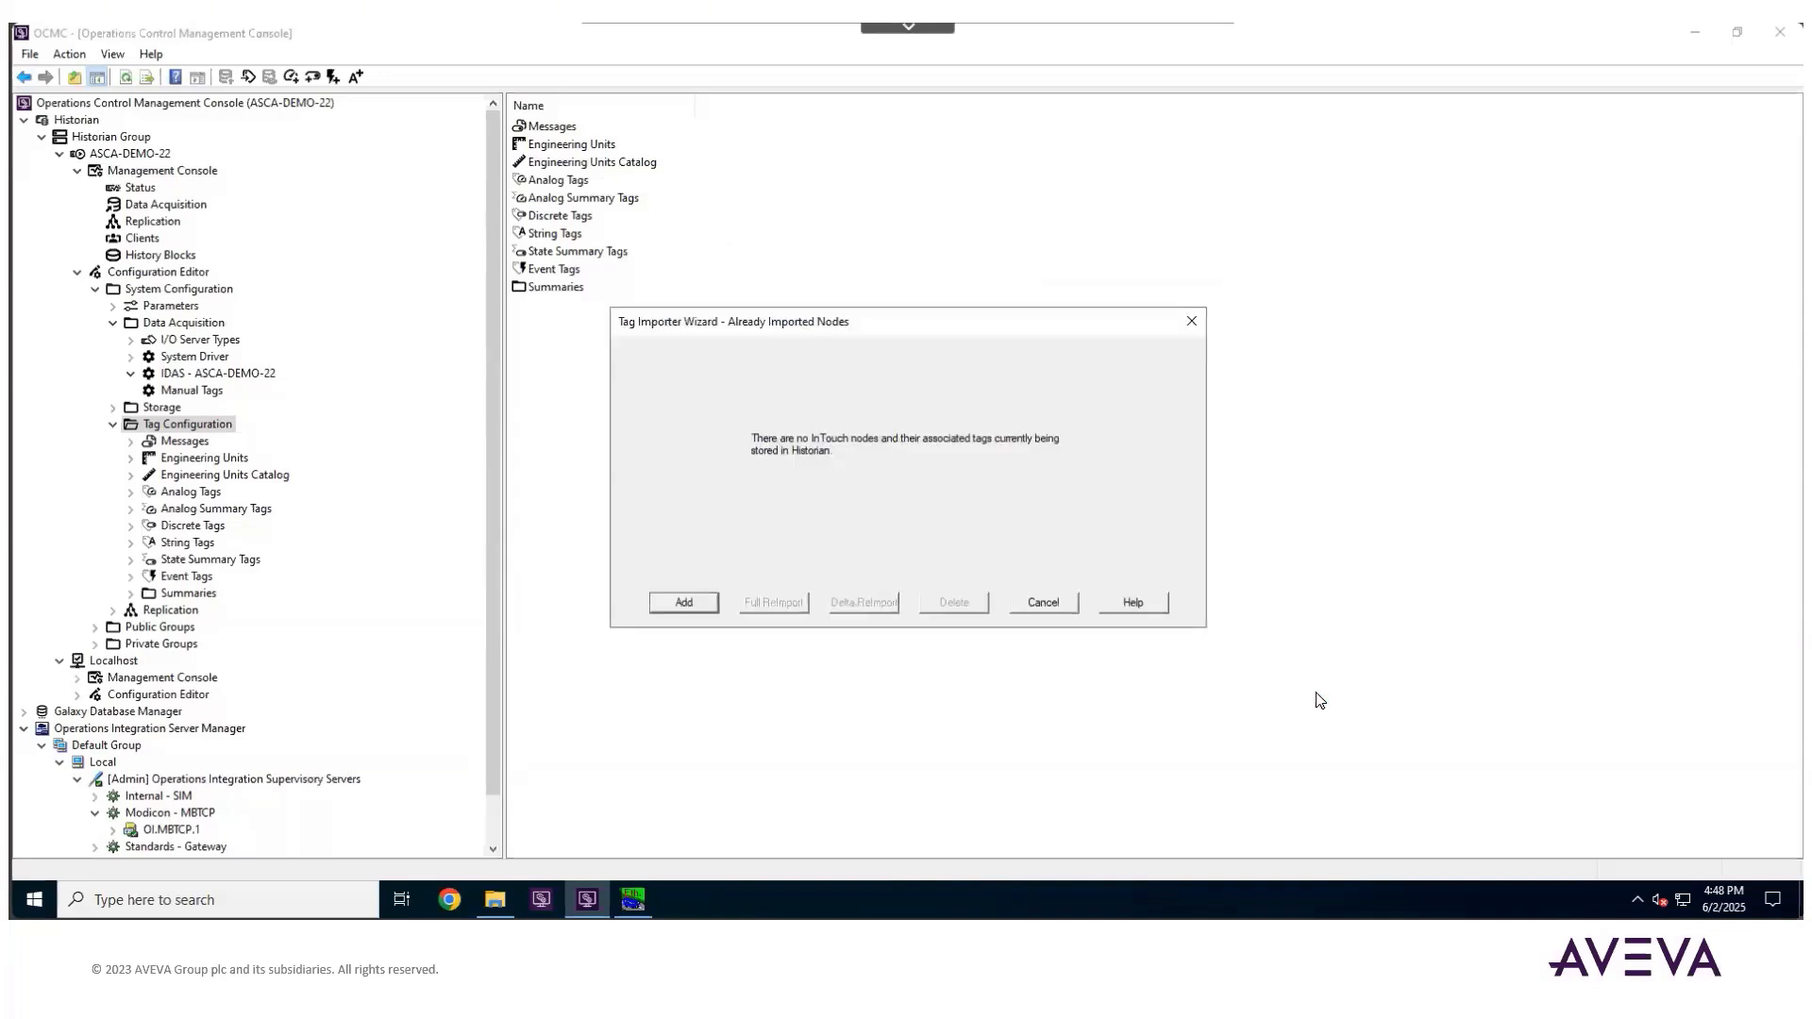
Set the uniqueness string to "IT1.", always affixed as a prefix, and complete the tag import.
{"action": "left_click", "coordinate": [883, 604]}
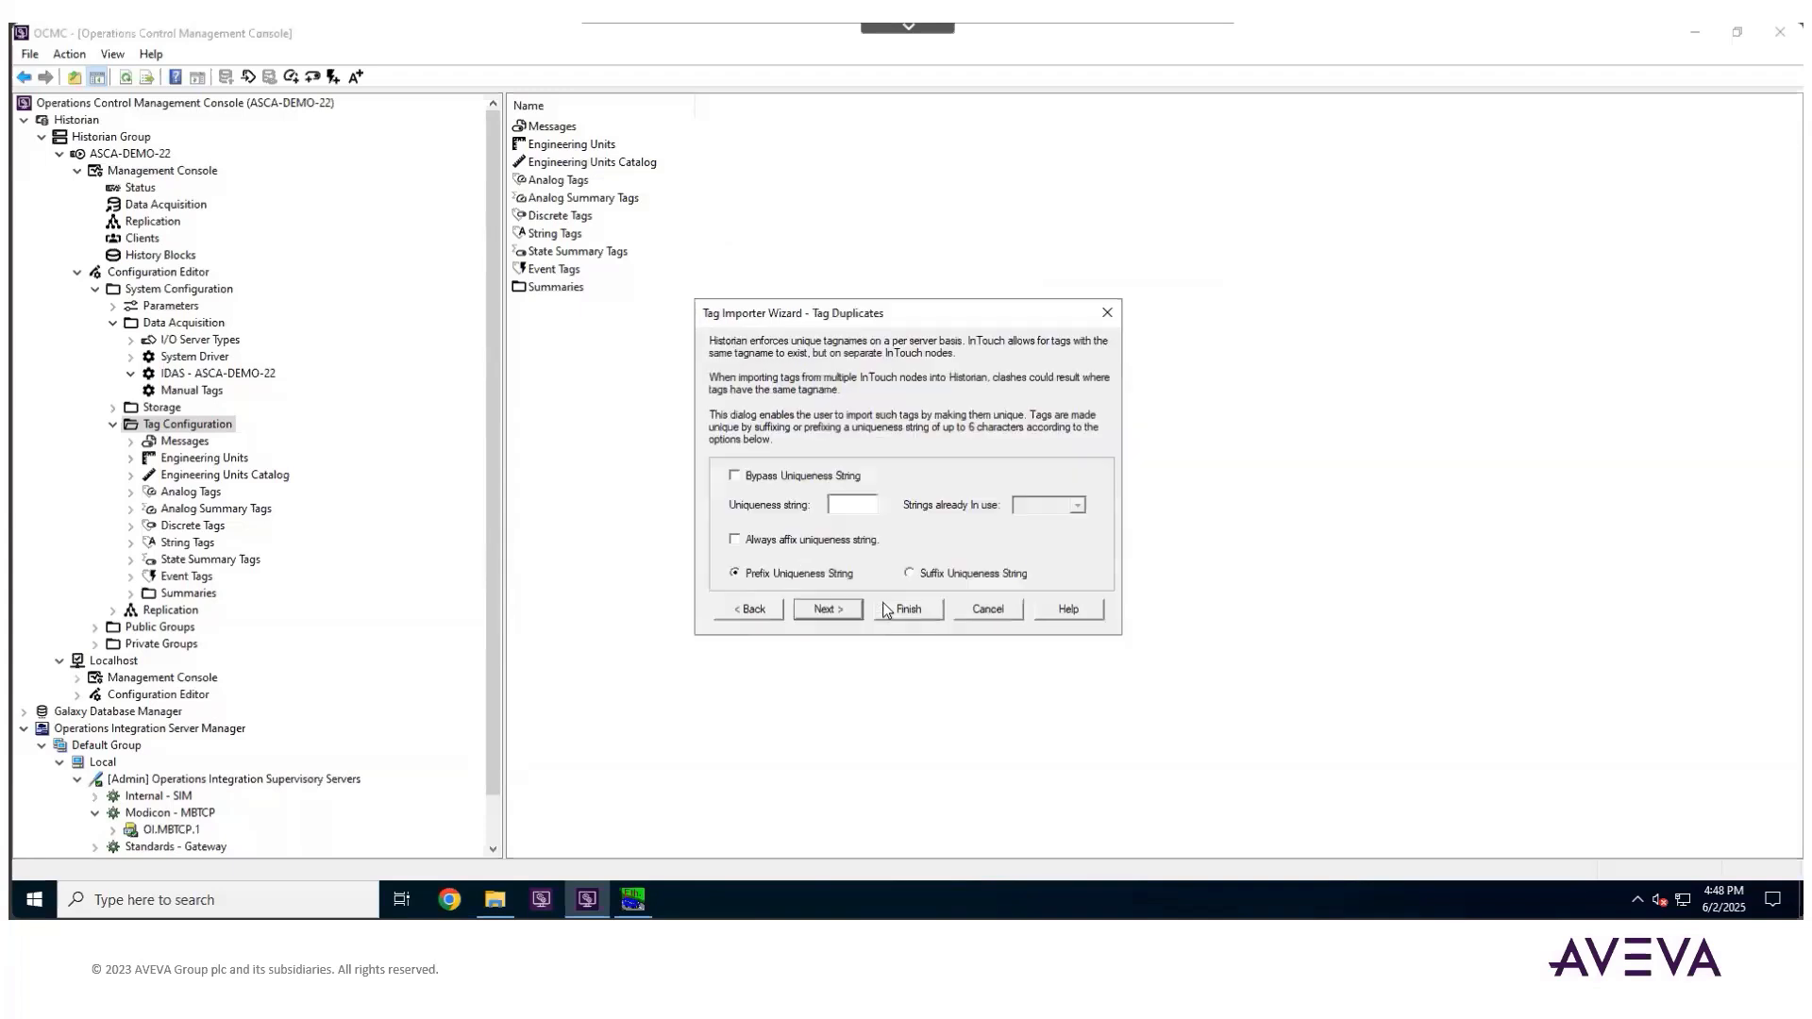
{"action": "left_click", "coordinate": [840, 506]}
{"action": "type", "text": "IT1."}
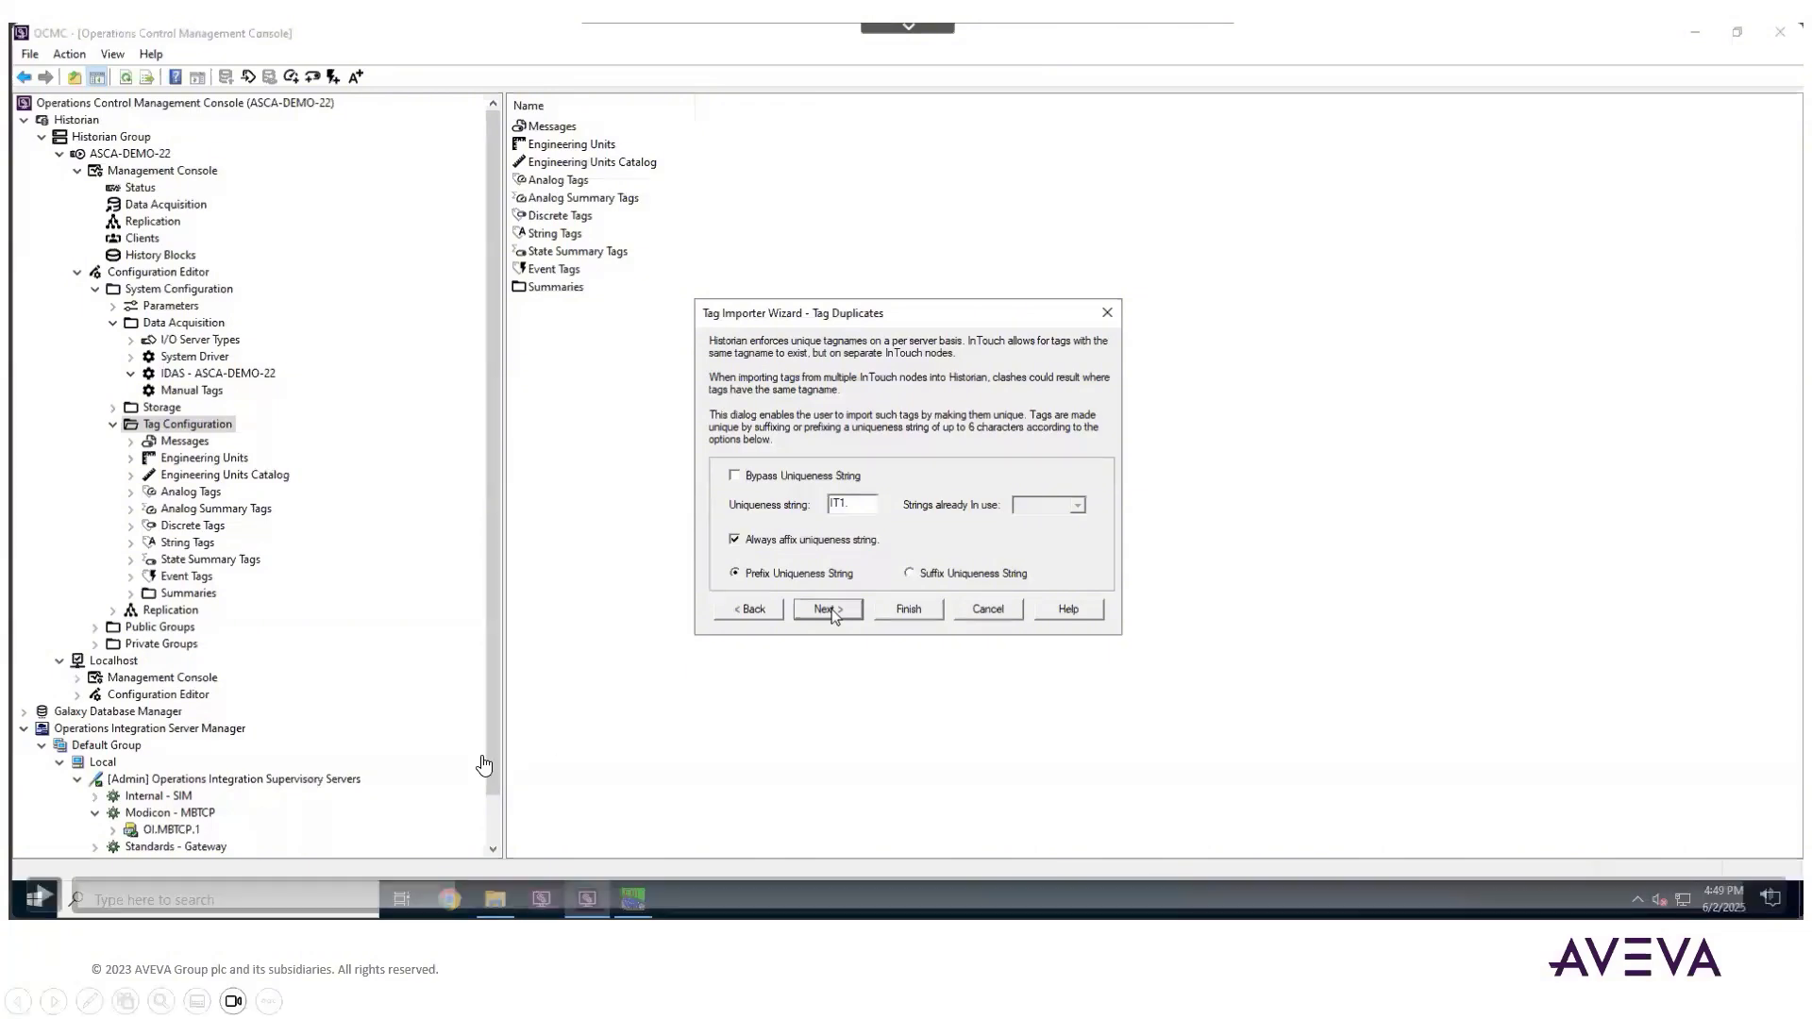
{"action": "left_click", "coordinate": [49, 892]}
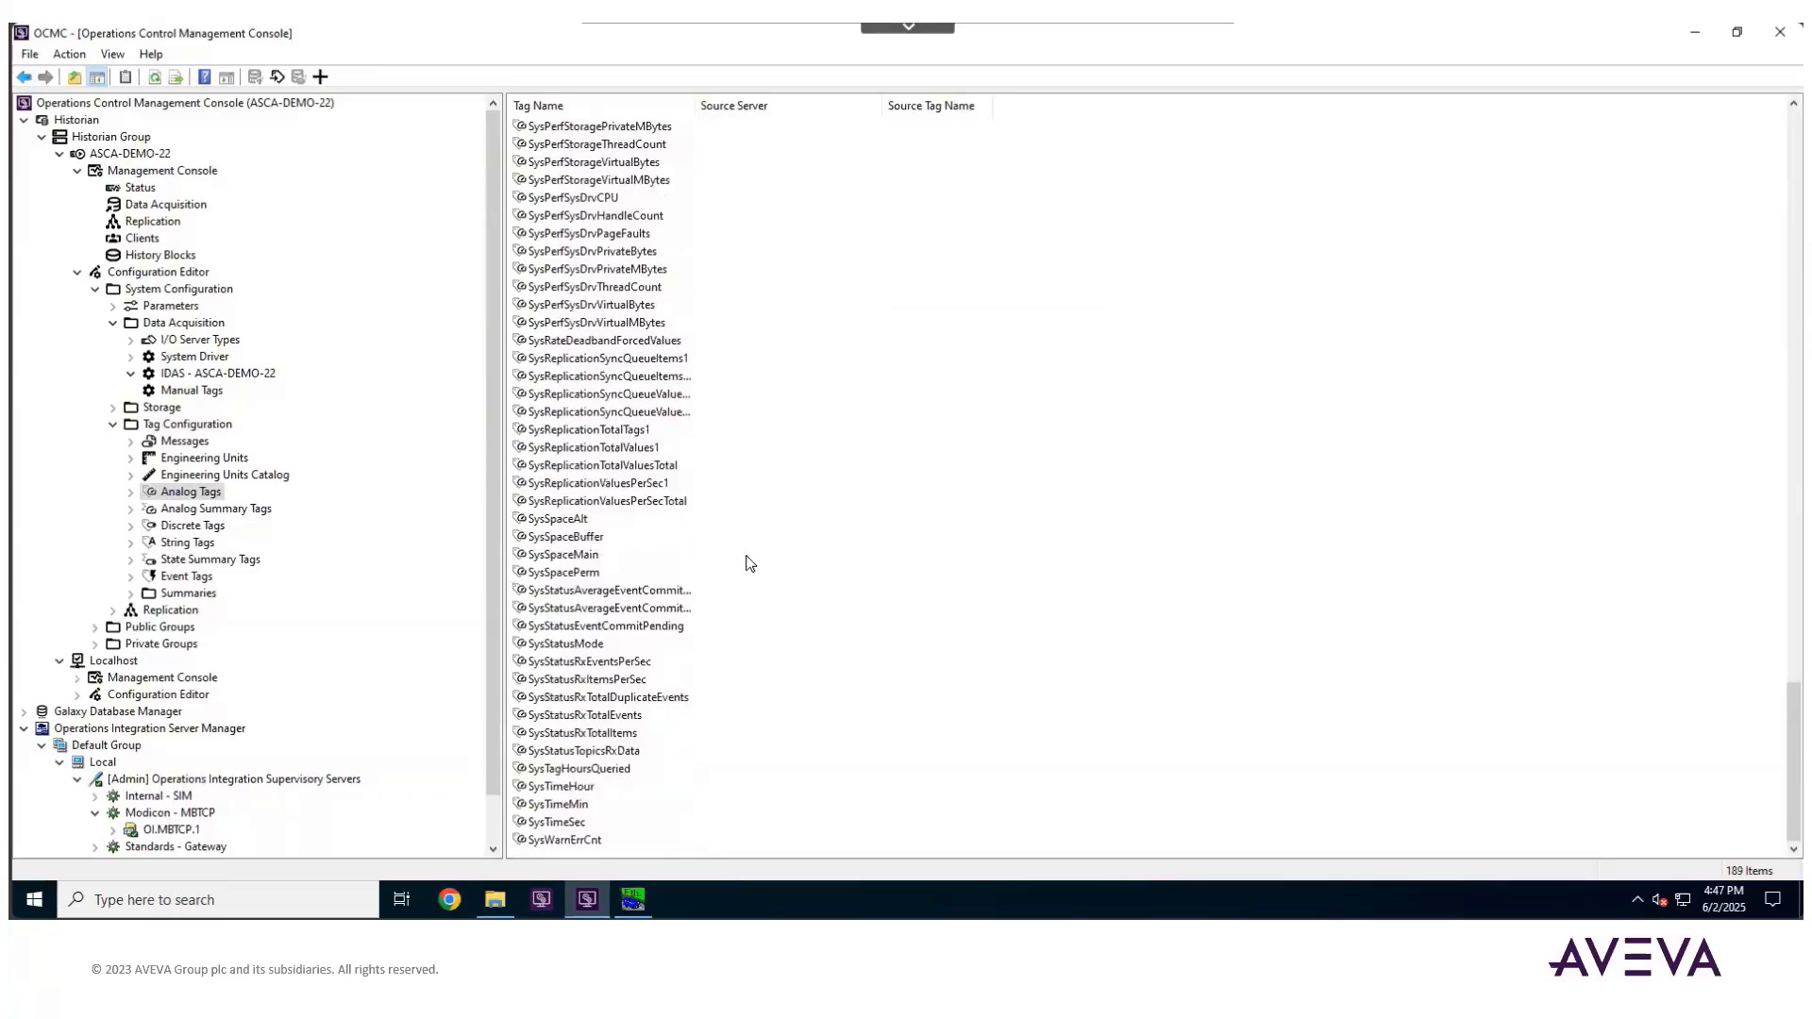
{"action": "mouse_move", "coordinate": [194, 854]}
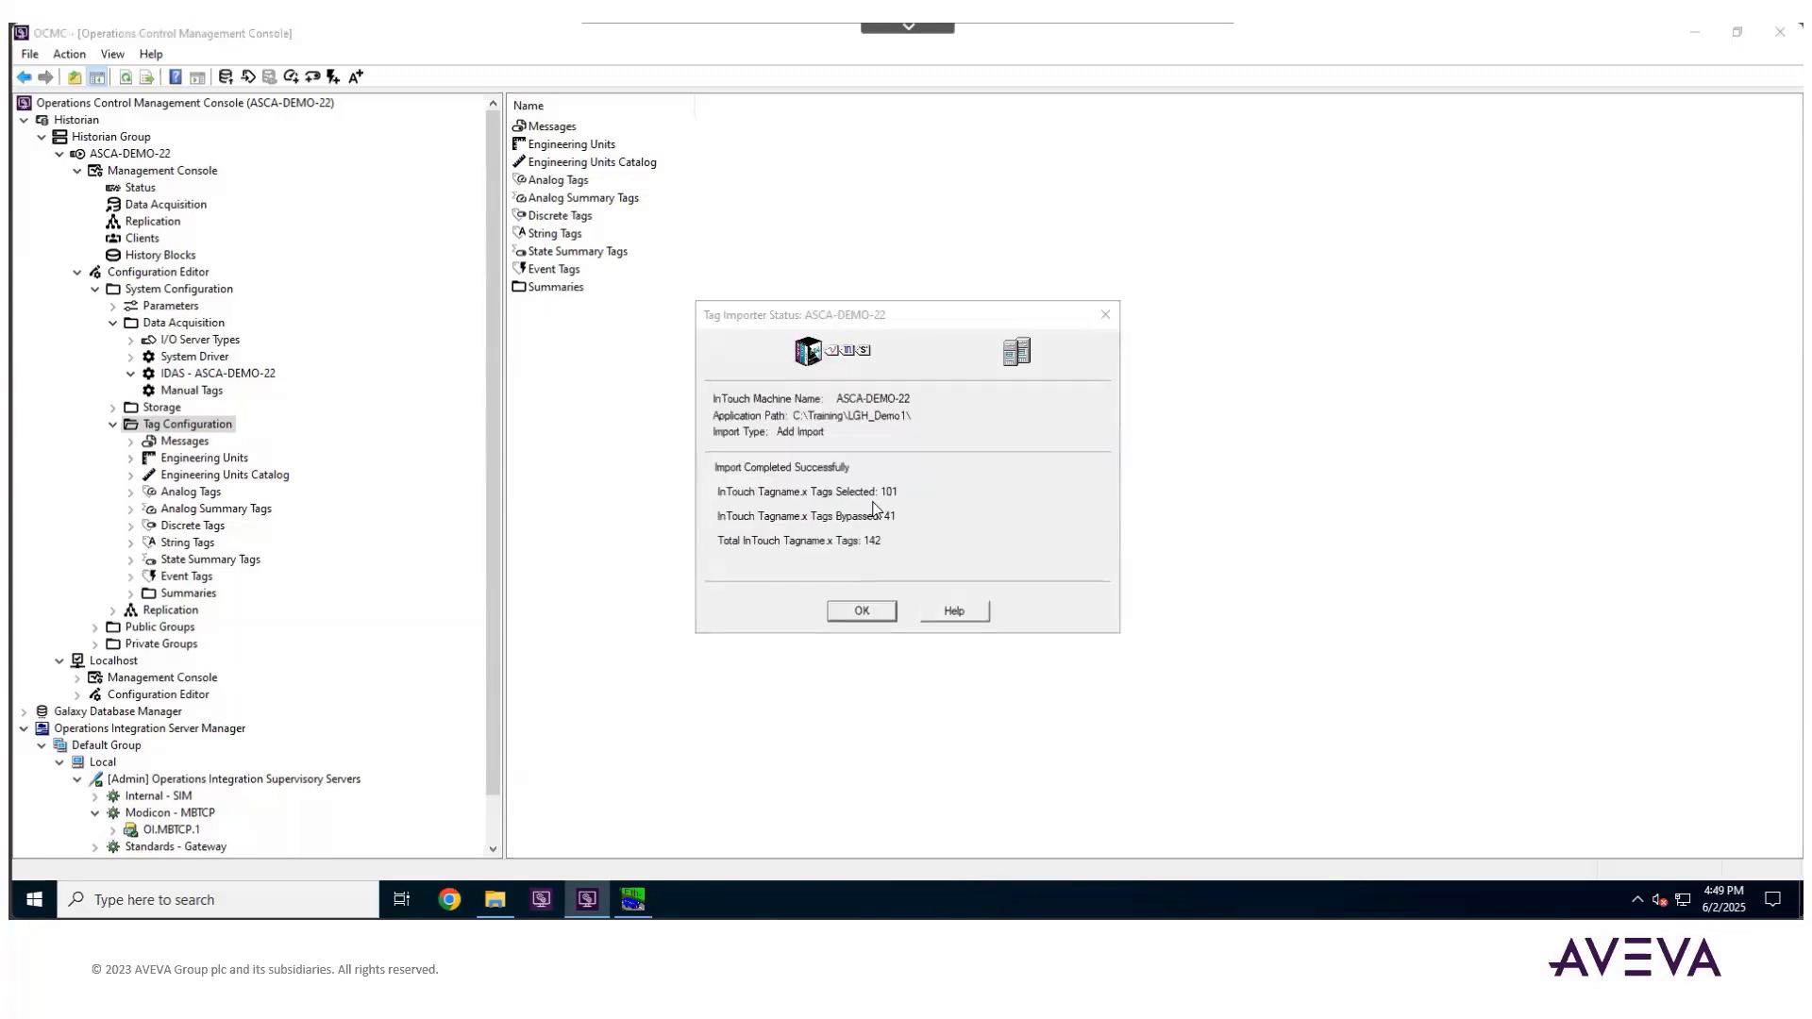
{"action": "left_click", "coordinate": [884, 614]}
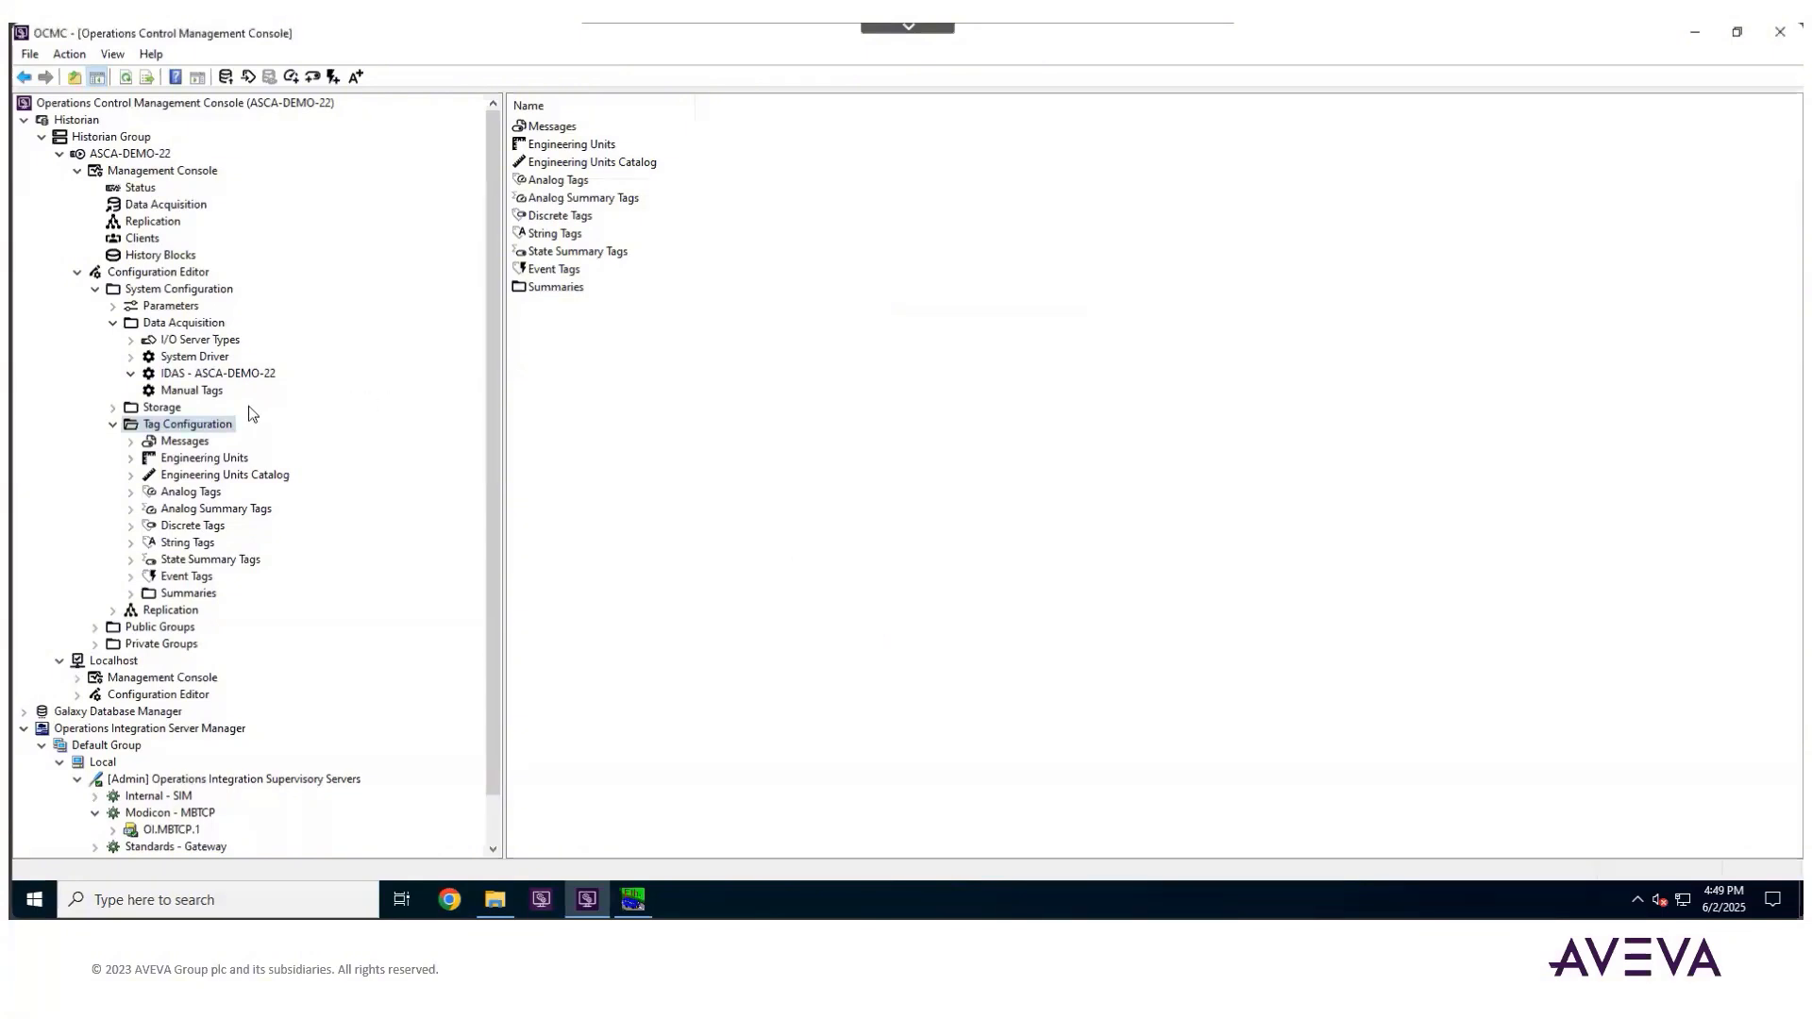
List the analog tags in Localhost's Tag Configuration and select IT1.Temp1 through IT1.Temp3 to check the imported tags.
{"action": "right_click", "coordinate": [167, 426]}
{"action": "left_click", "coordinate": [150, 429]}
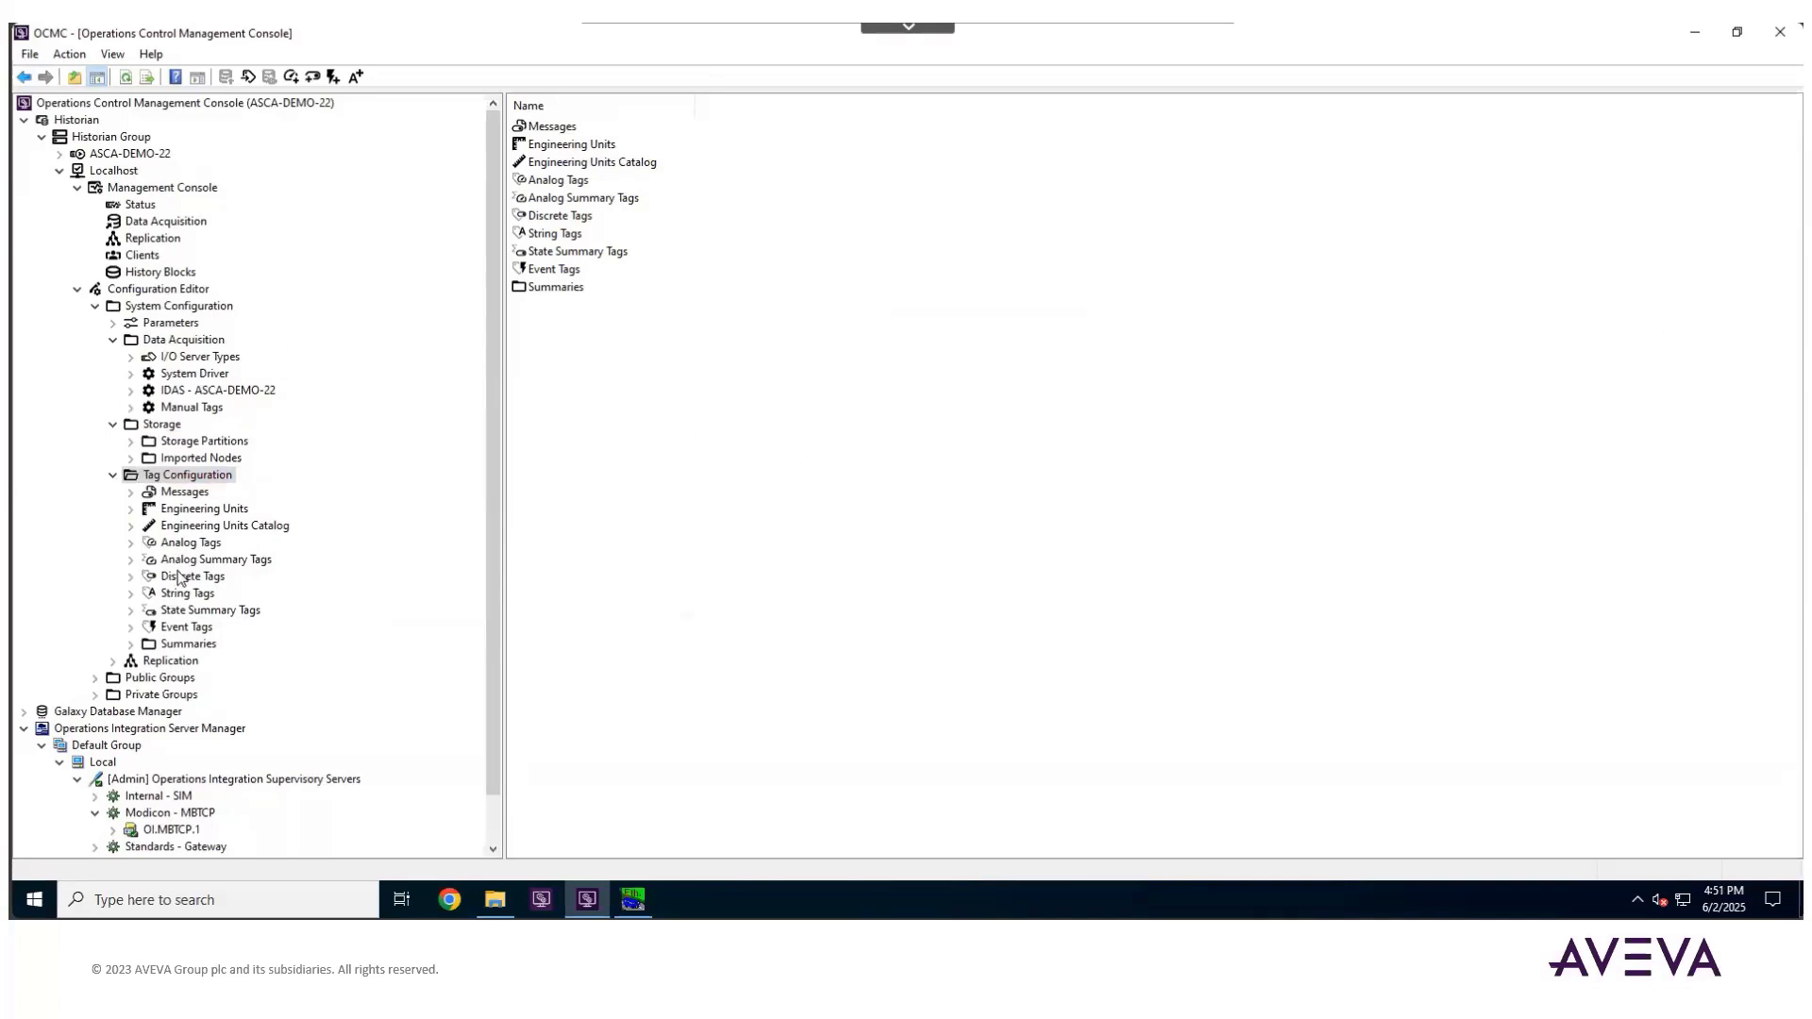
{"action": "left_click", "coordinate": [195, 546]}
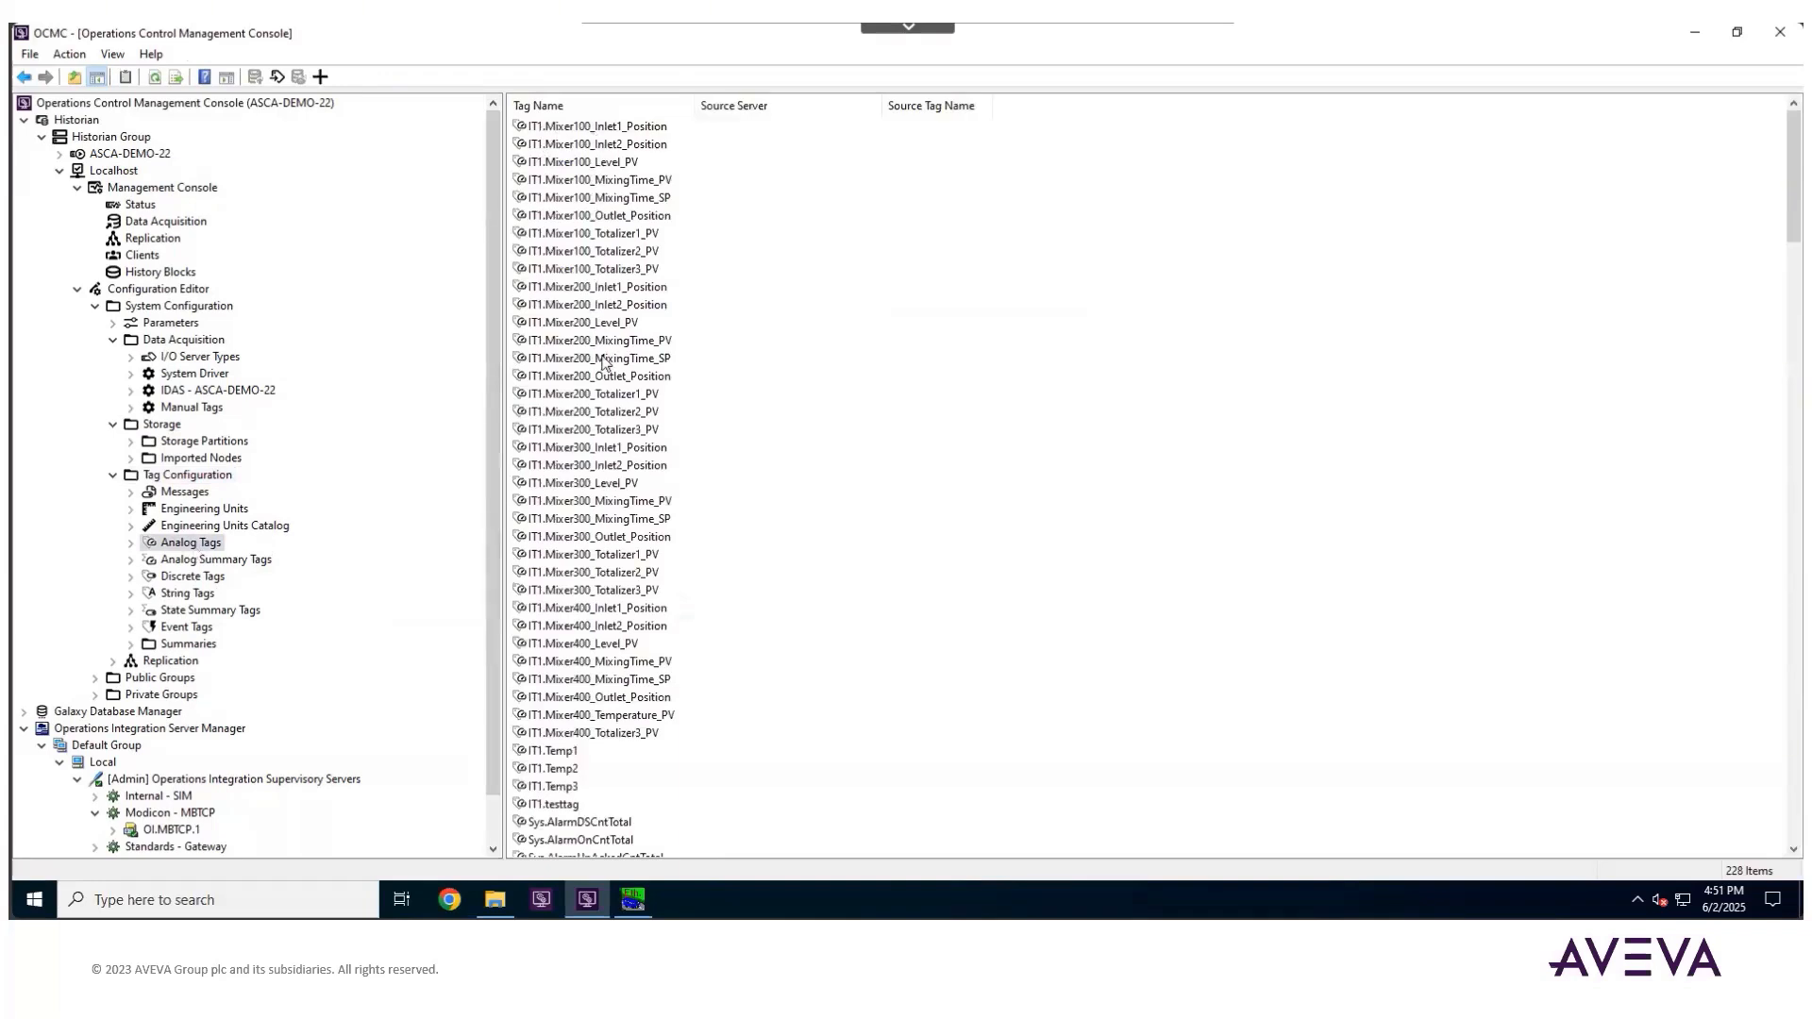
{"action": "left_click", "coordinate": [566, 752]}
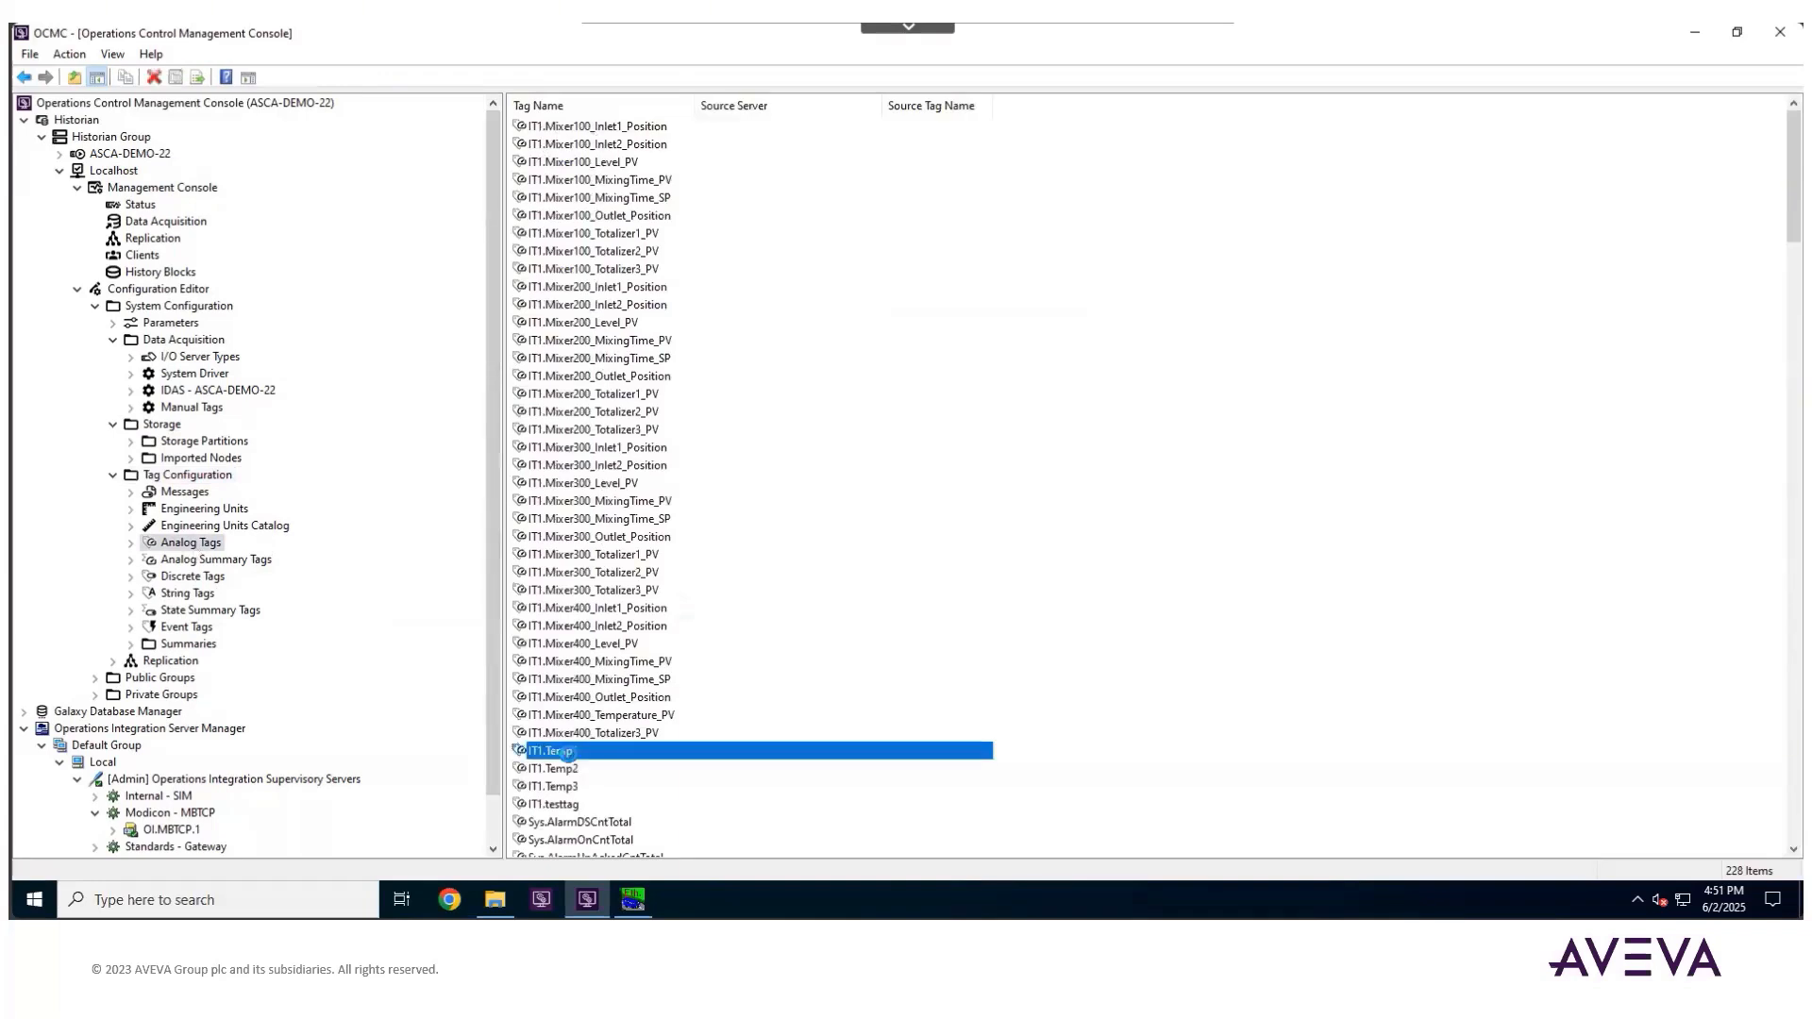
{"action": "key", "text": "shift+Down"}
{"action": "key", "text": "shift+Down"}
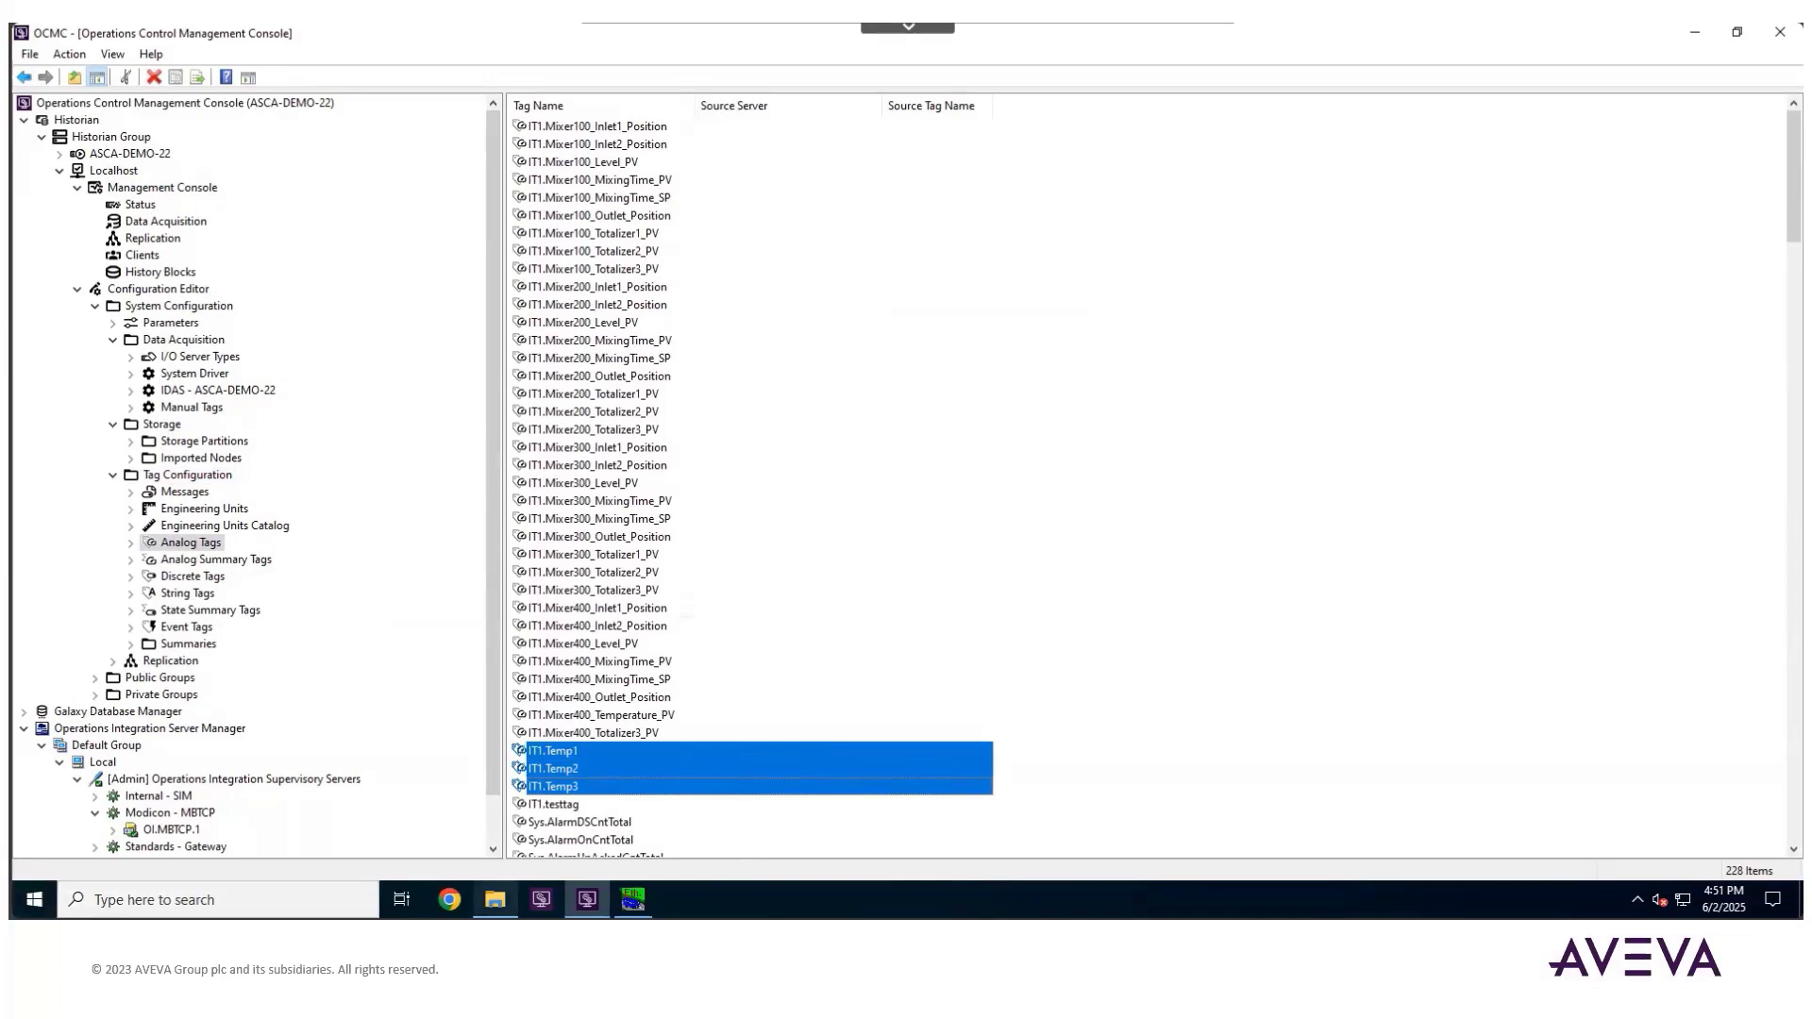
Open AVEVA Historian's Data Import utility and set it to single file import of LGH files for InTouch node ASCA-DEMO-22.
{"action": "left_click", "coordinate": [34, 899]}
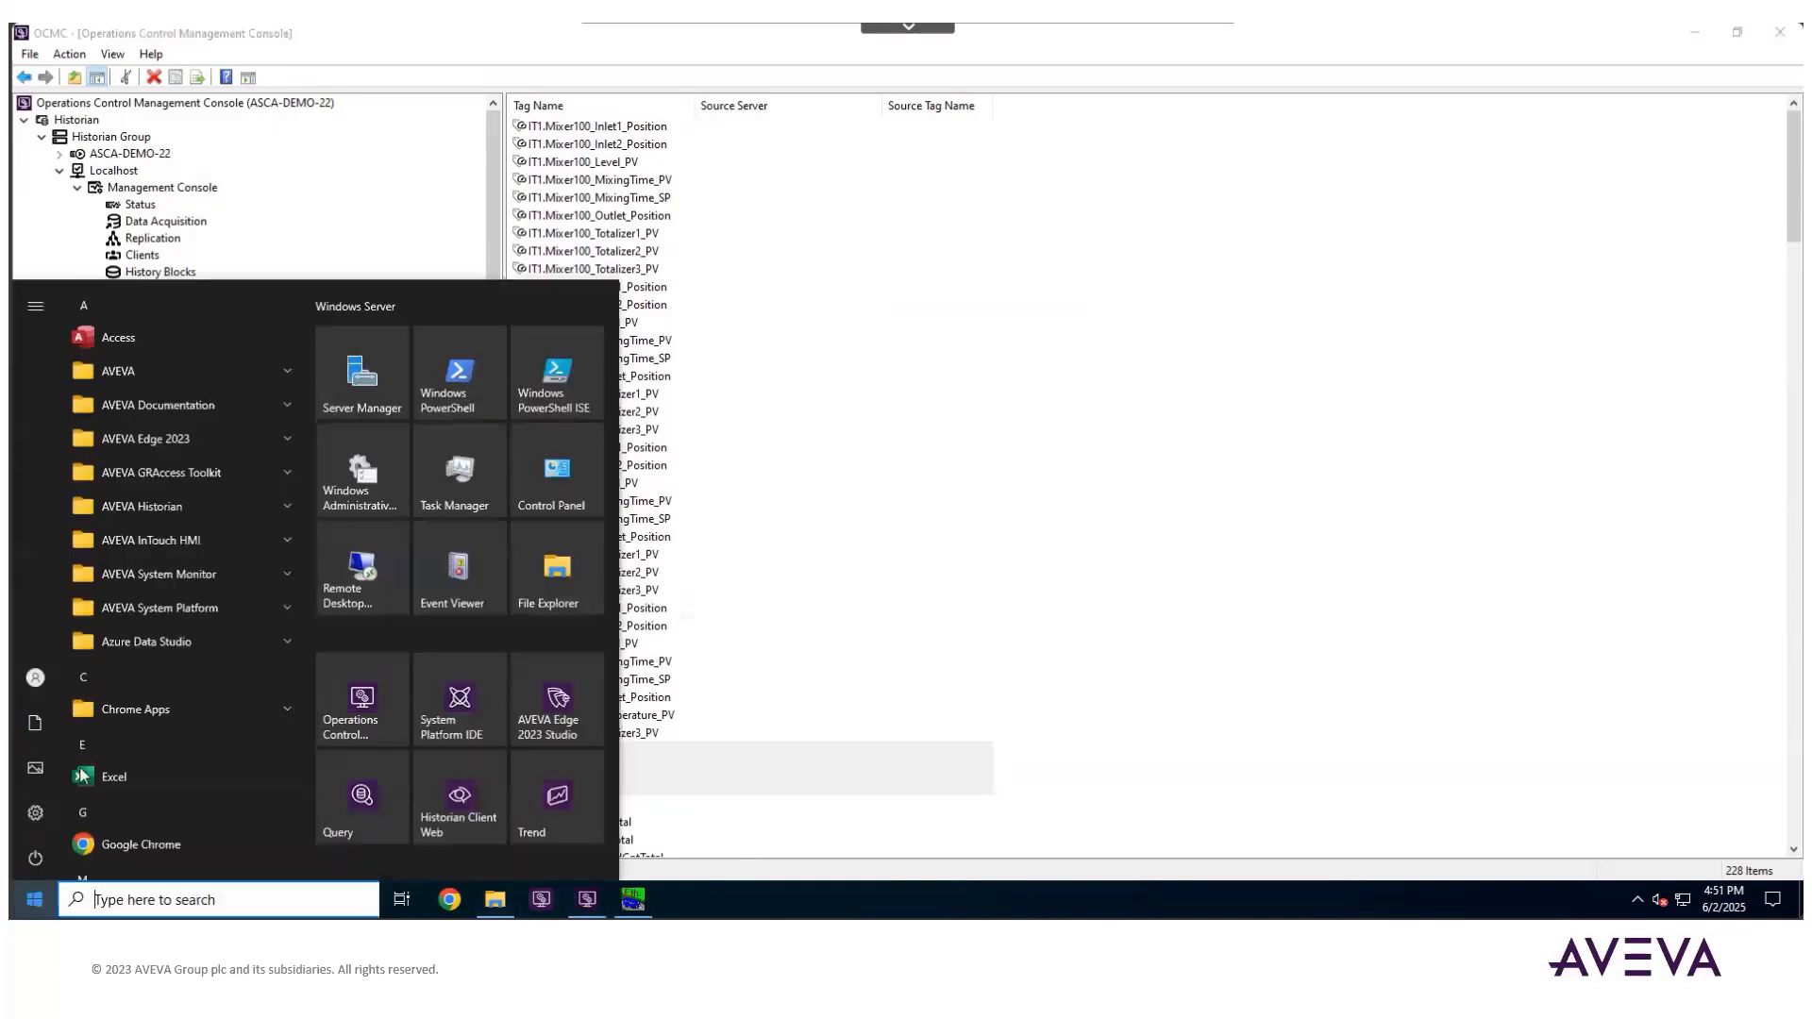
{"action": "left_click", "coordinate": [277, 504]}
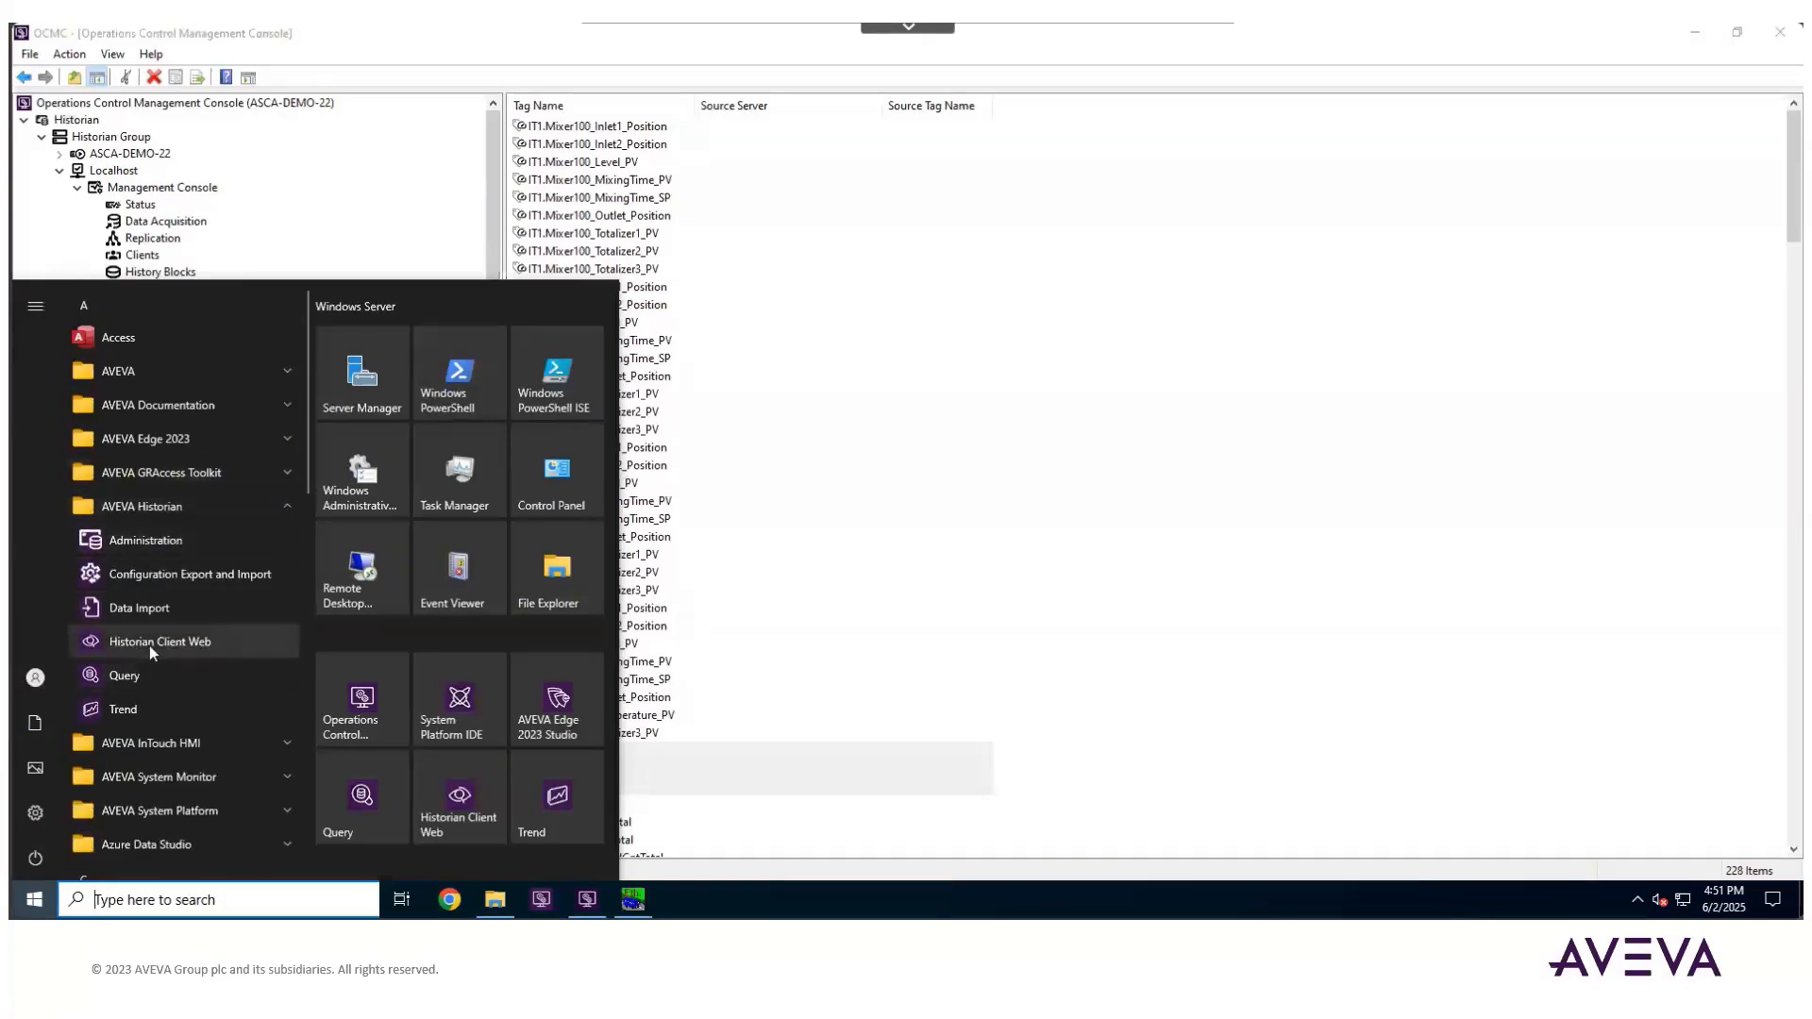
{"action": "left_click", "coordinate": [138, 608]}
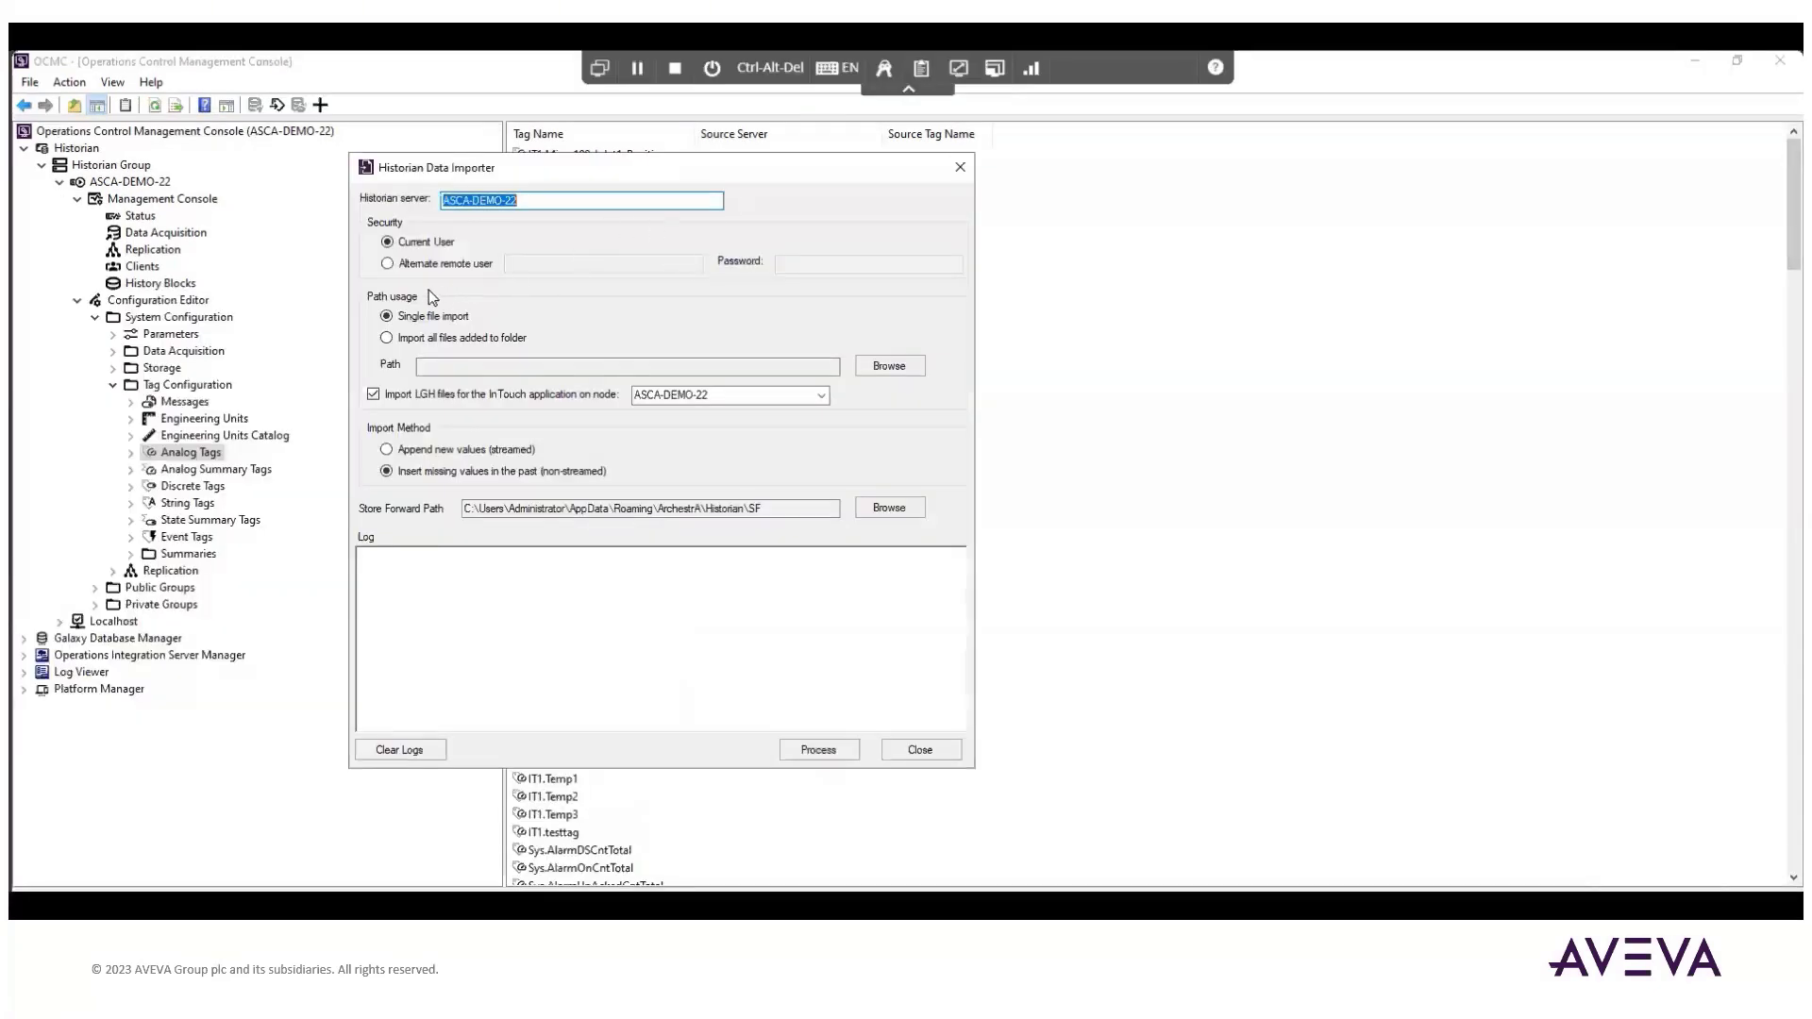
{"action": "left_click", "coordinate": [388, 336]}
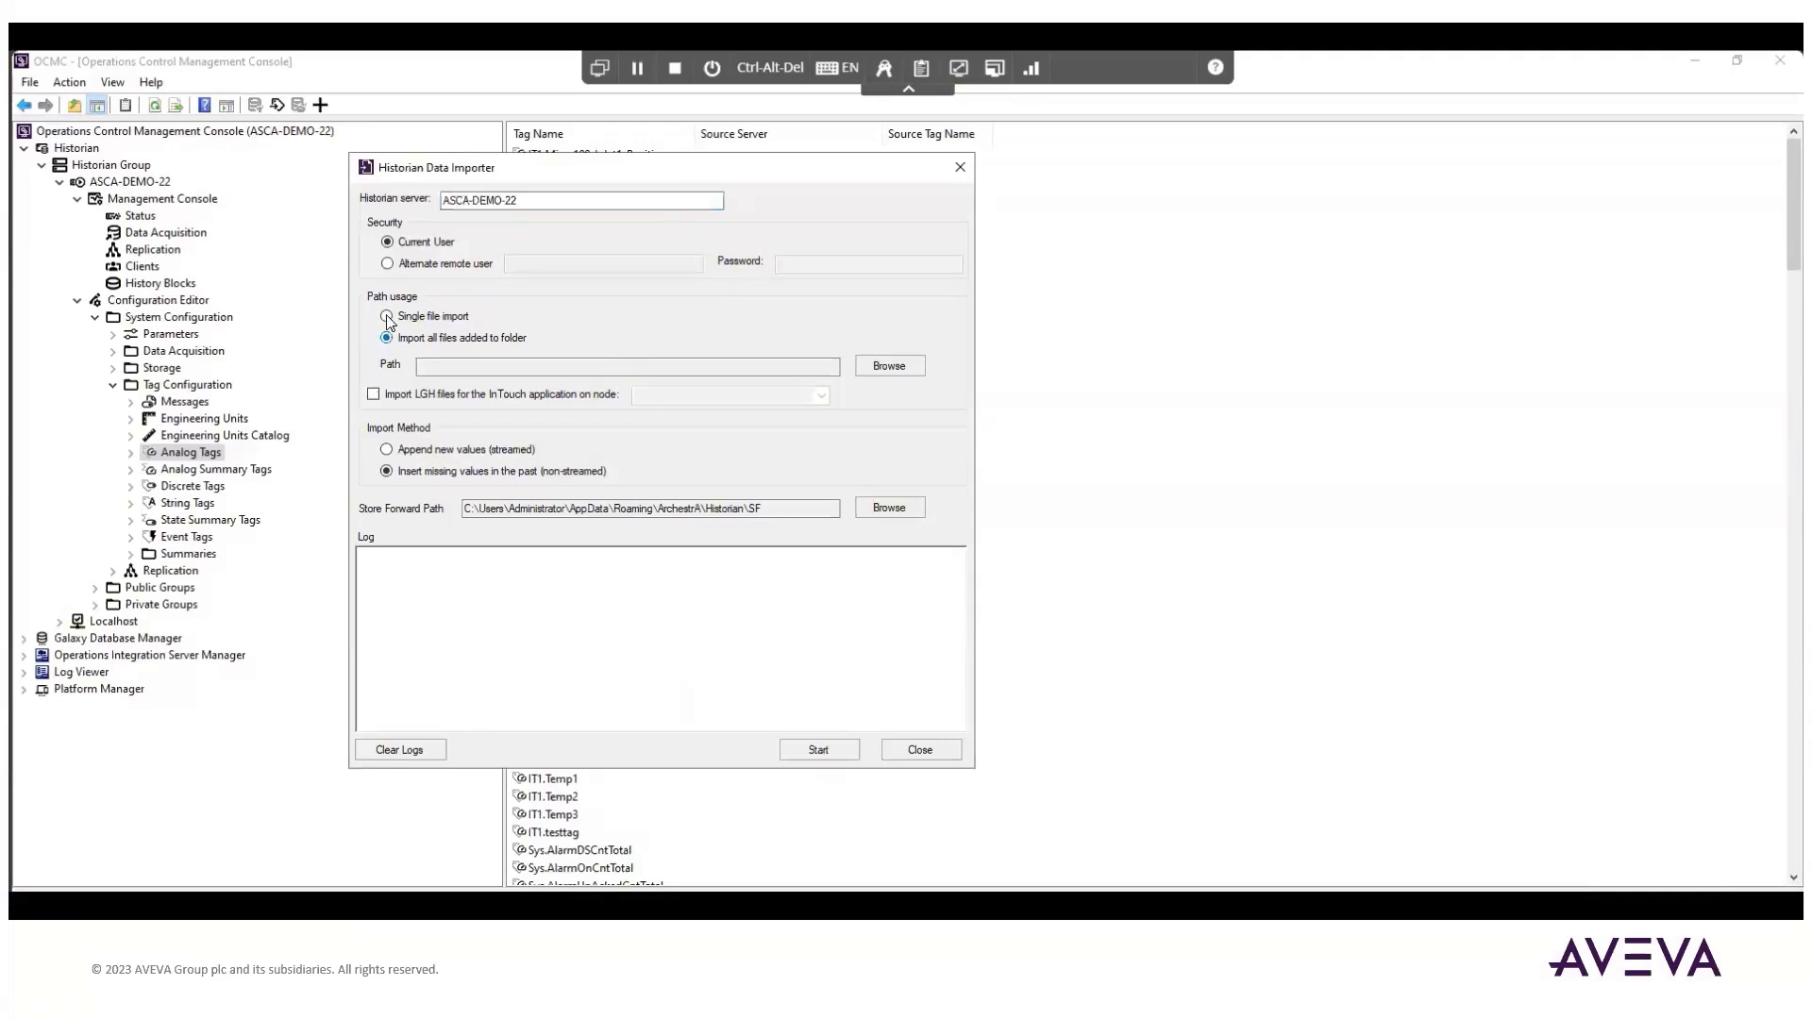
{"action": "left_click", "coordinate": [386, 320]}
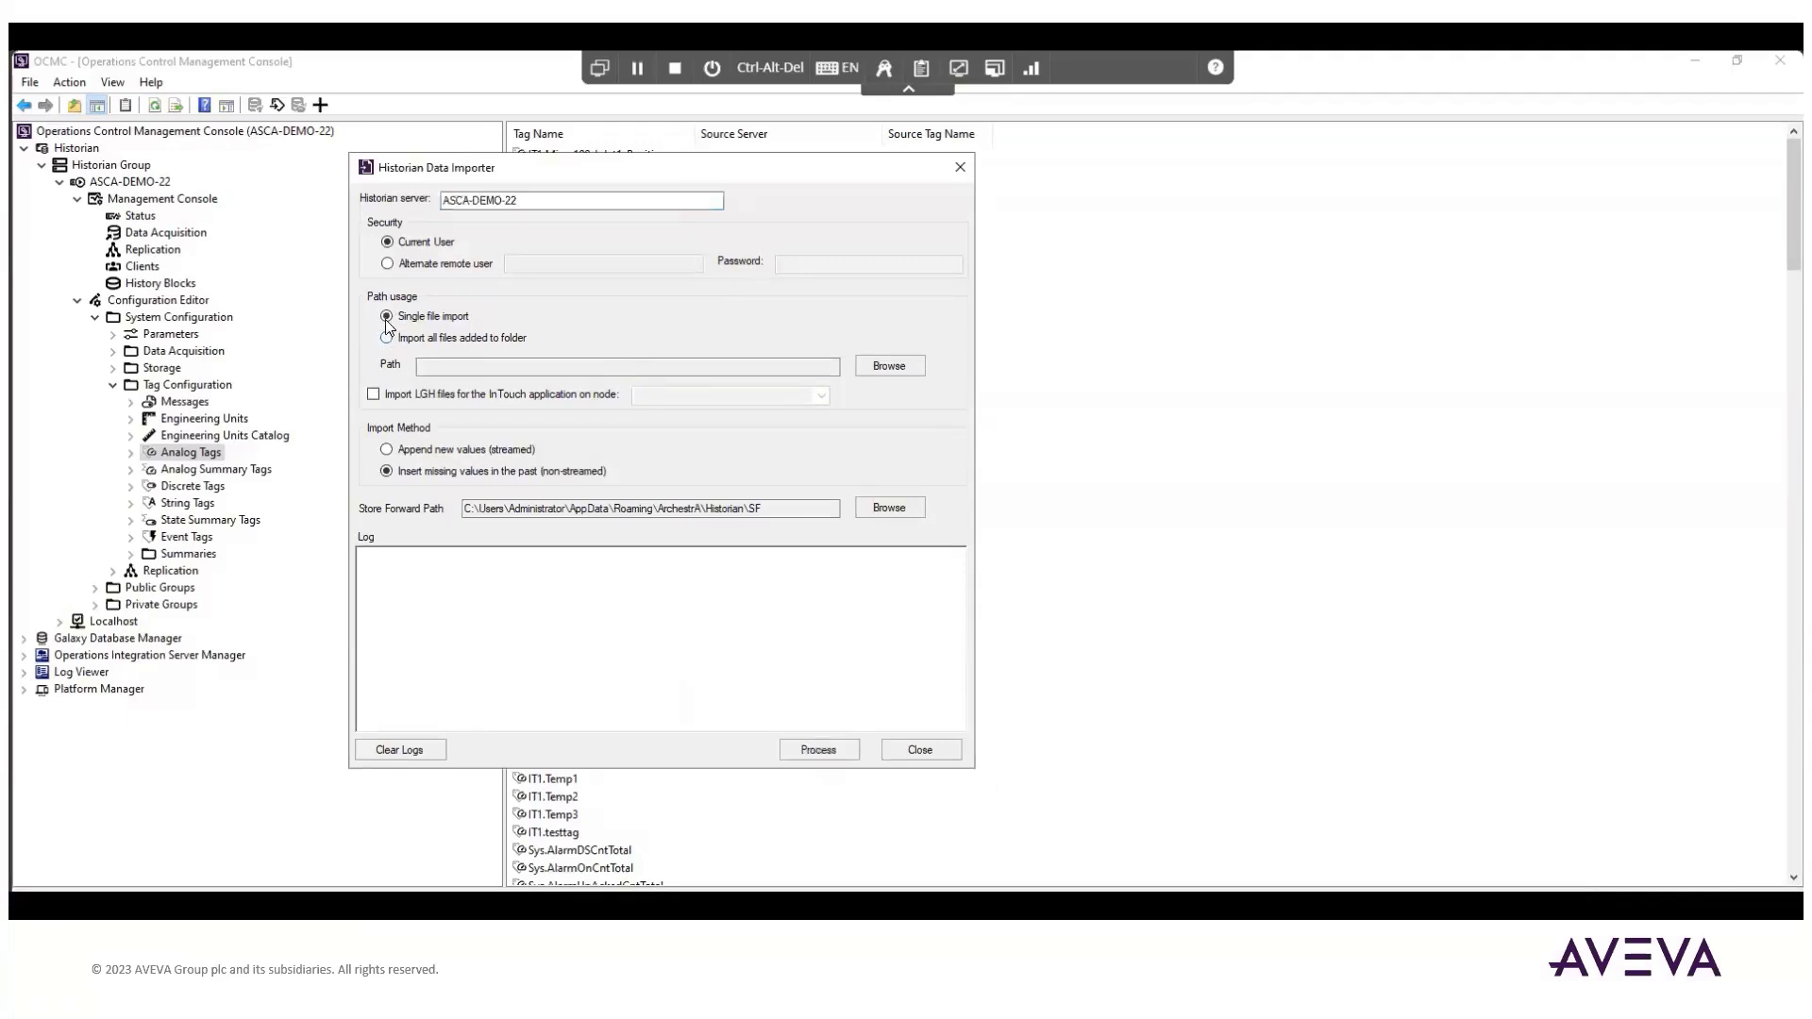
{"action": "left_click", "coordinate": [372, 394]}
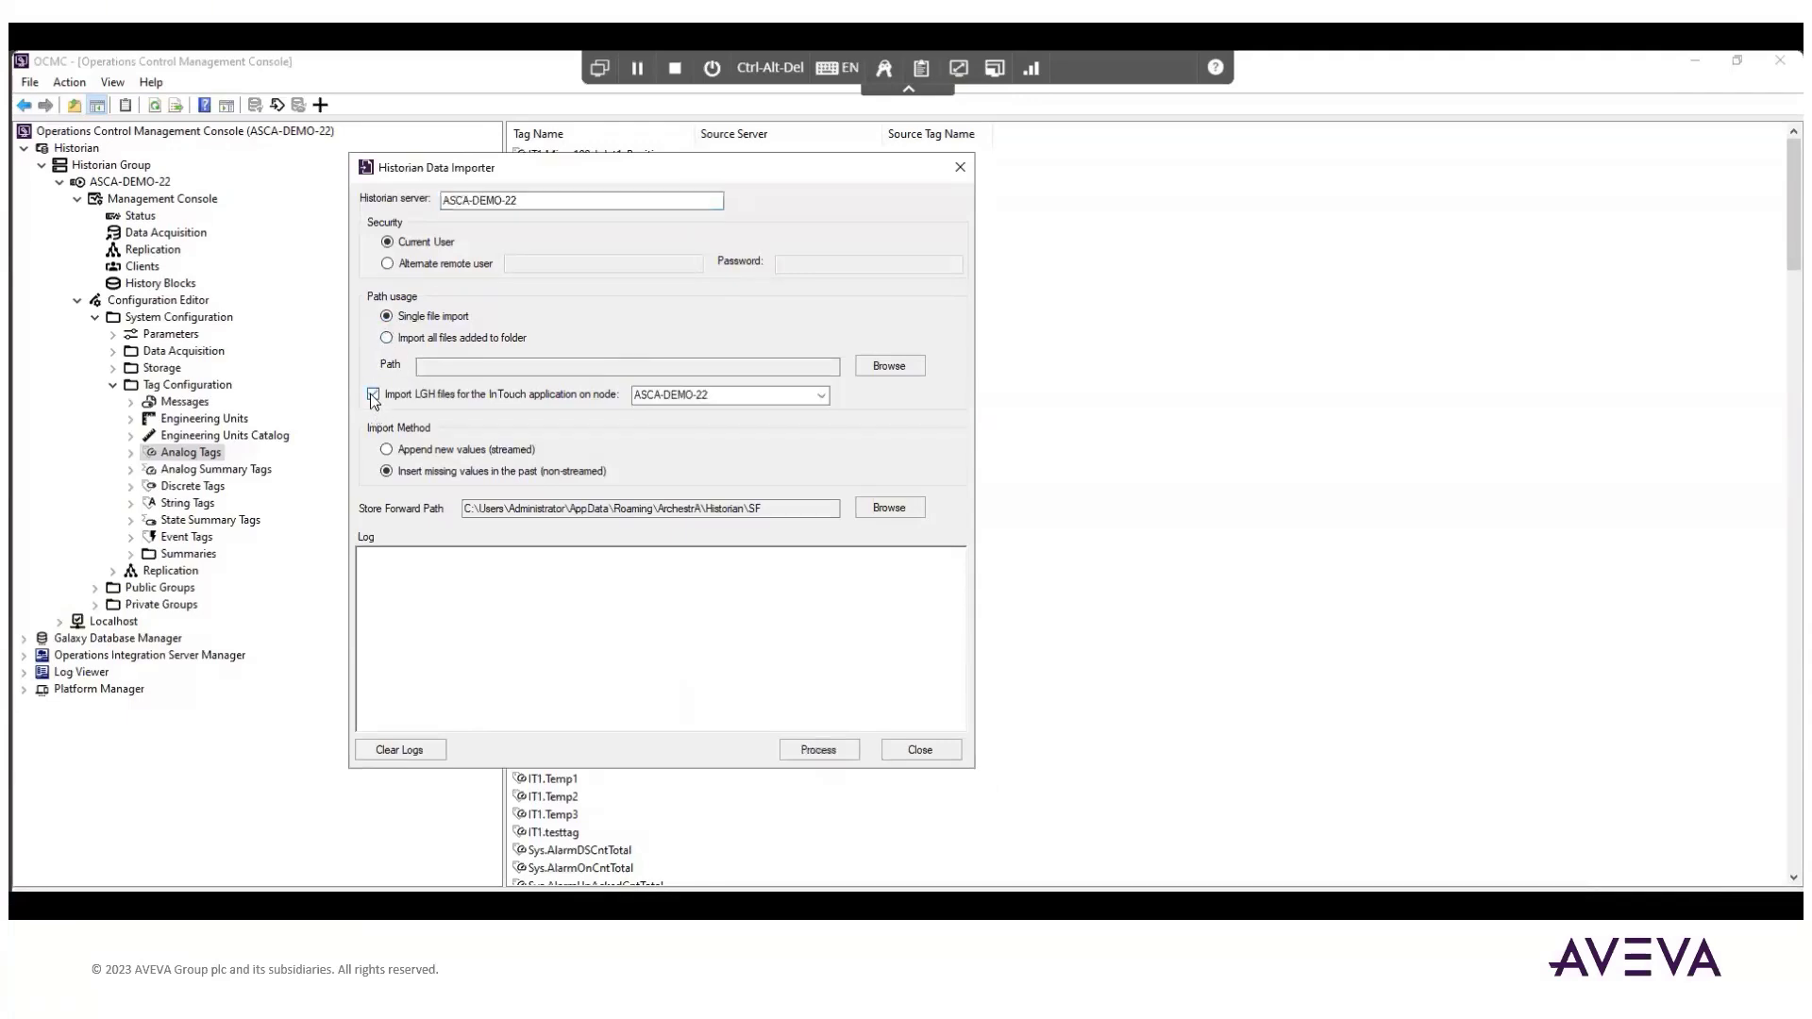
Choose 25060200.lgh from the LGH_Demo1 folder as the file to import.
{"action": "left_click", "coordinate": [897, 367]}
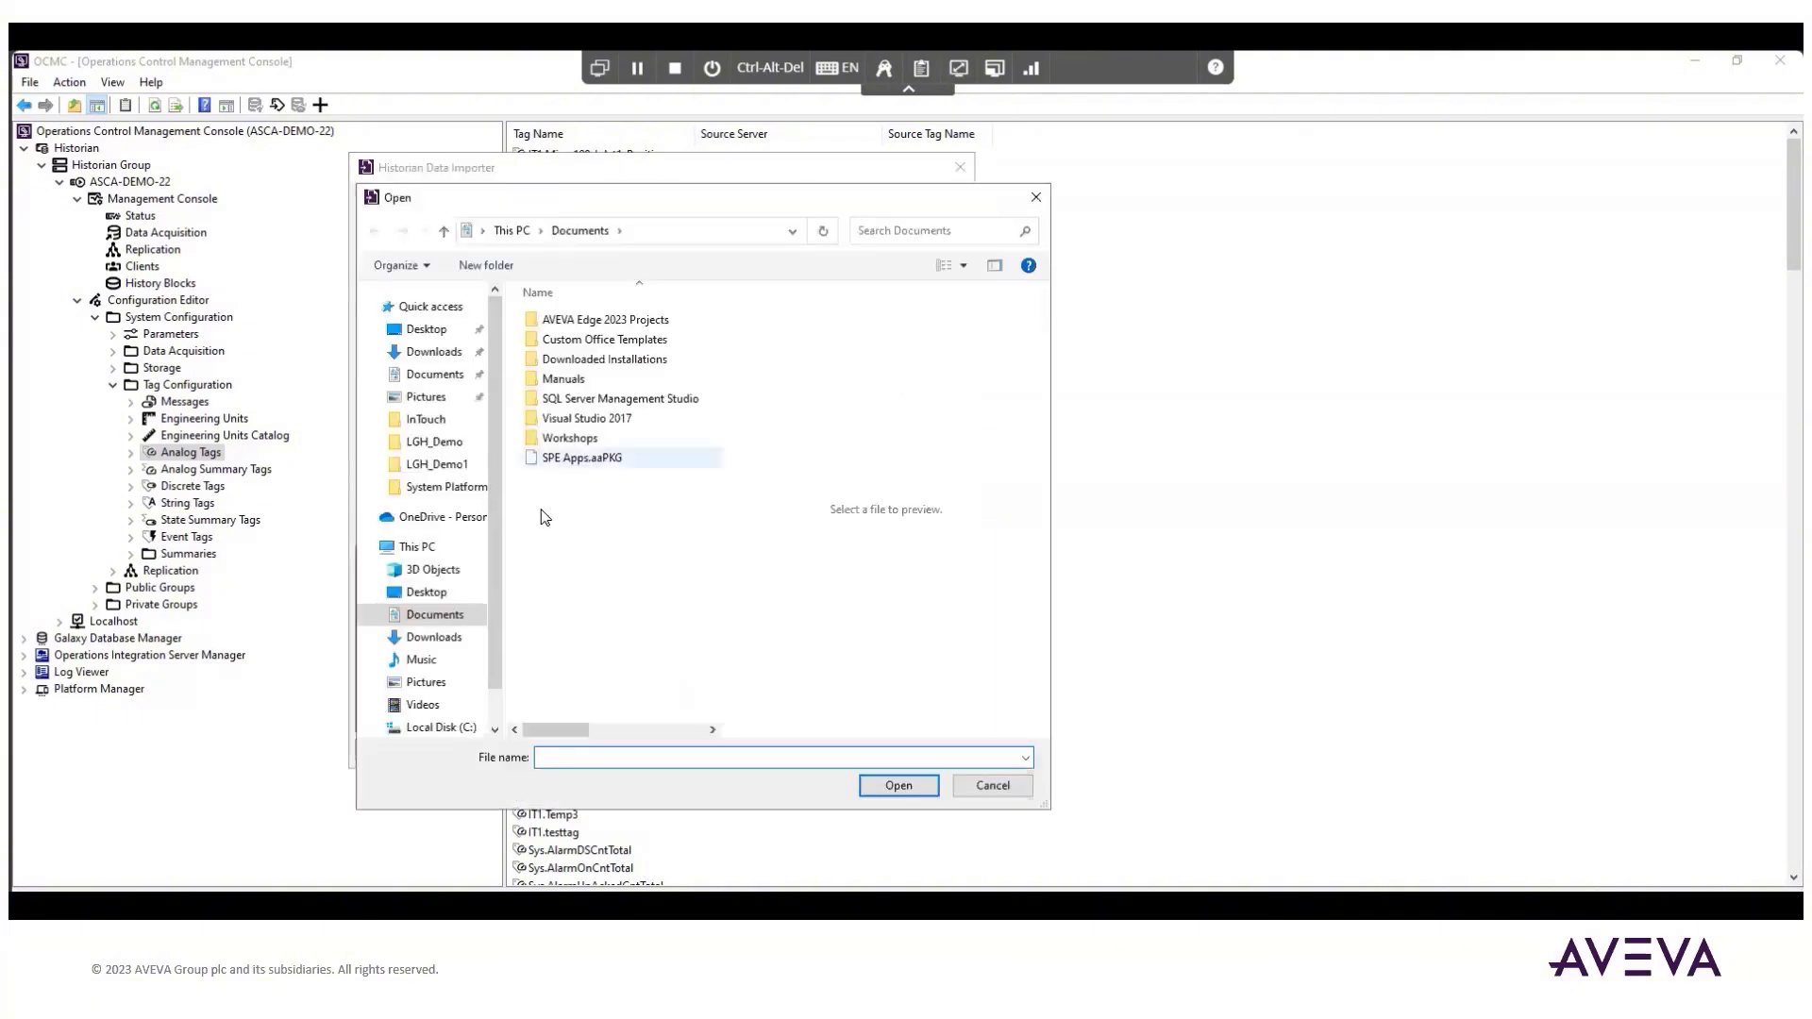
{"action": "left_click", "coordinate": [438, 467]}
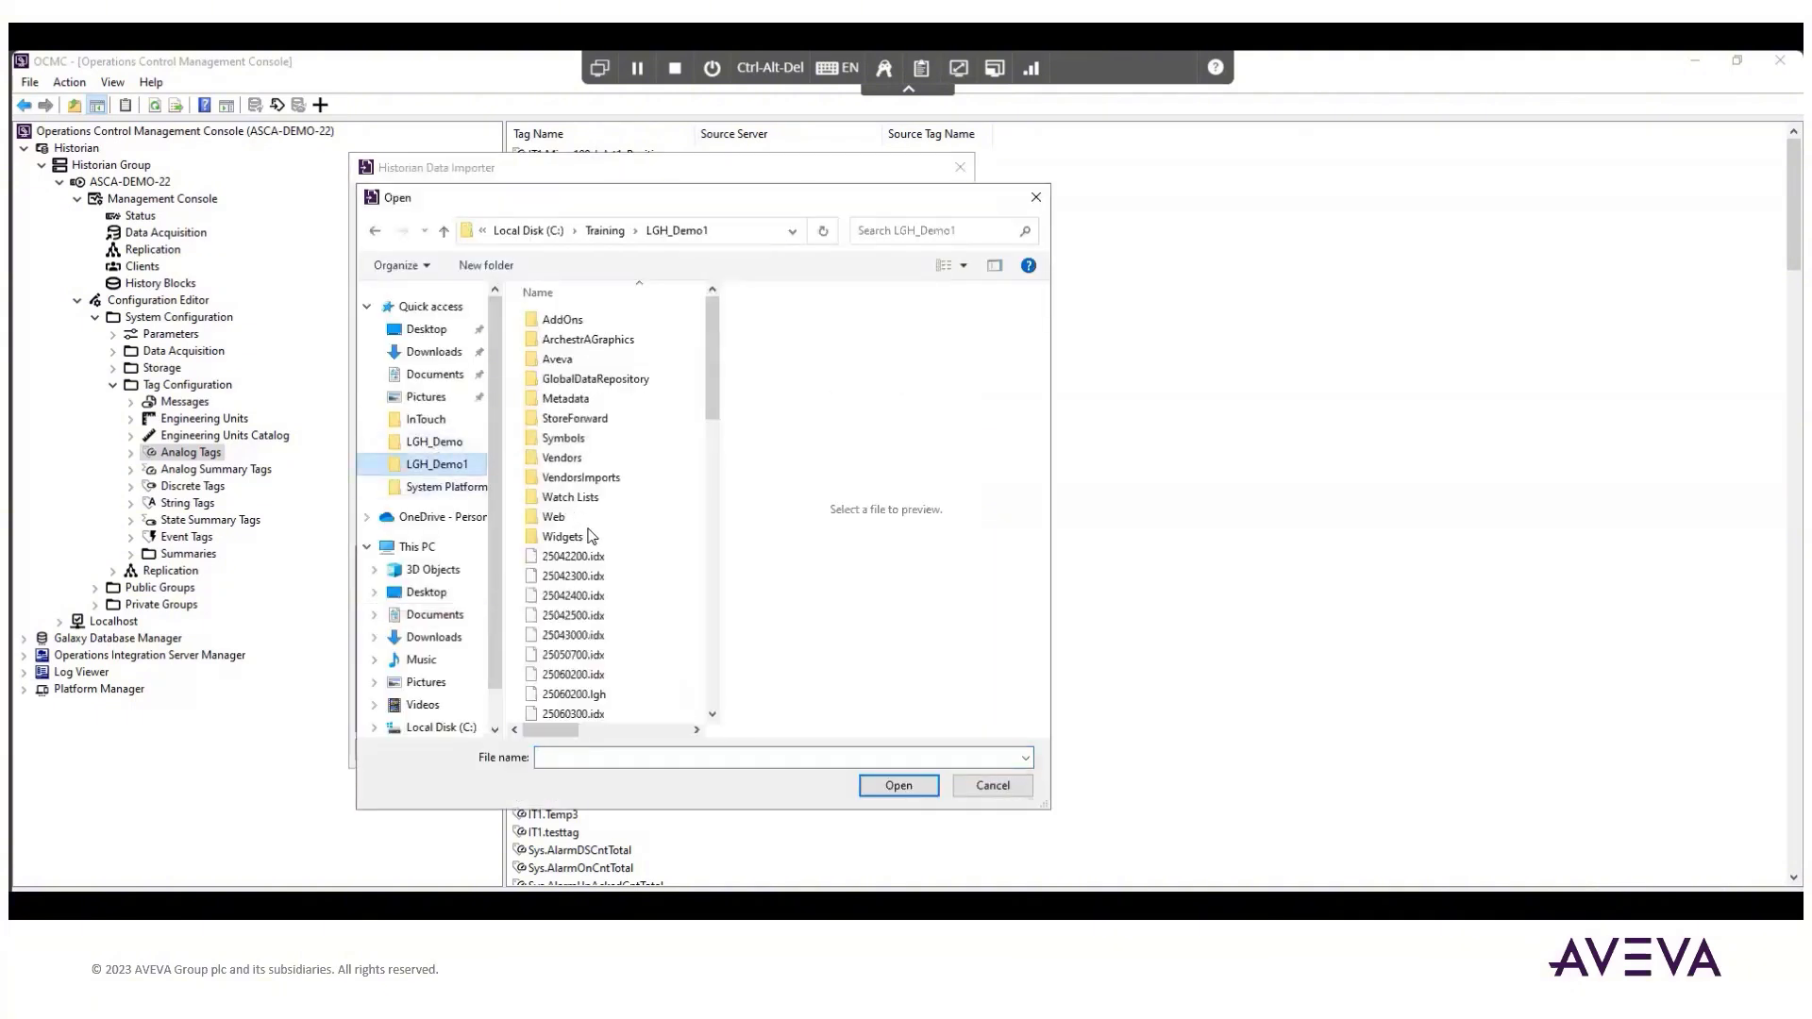
{"action": "left_click_drag", "start_coordinate": [750, 468], "coordinate": [874, 468]}
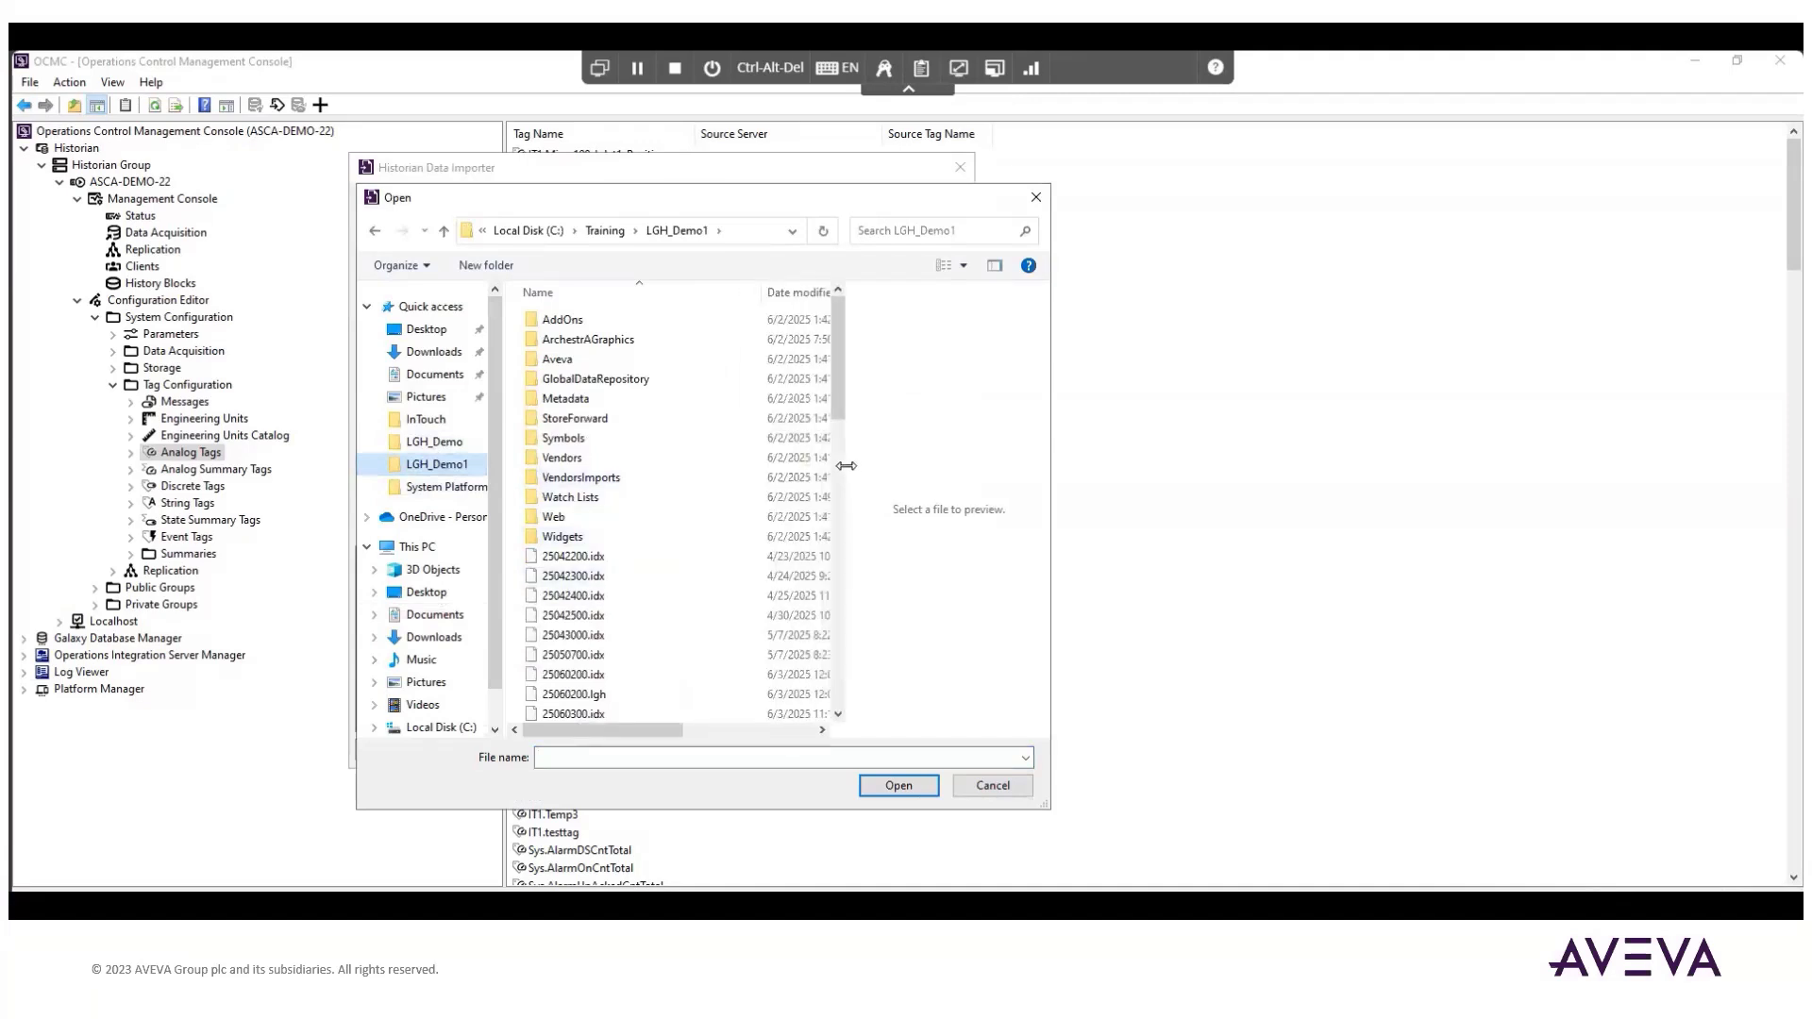
{"action": "scroll", "coordinate": [679, 546], "scroll_direction": "down", "scroll_amount": 6}
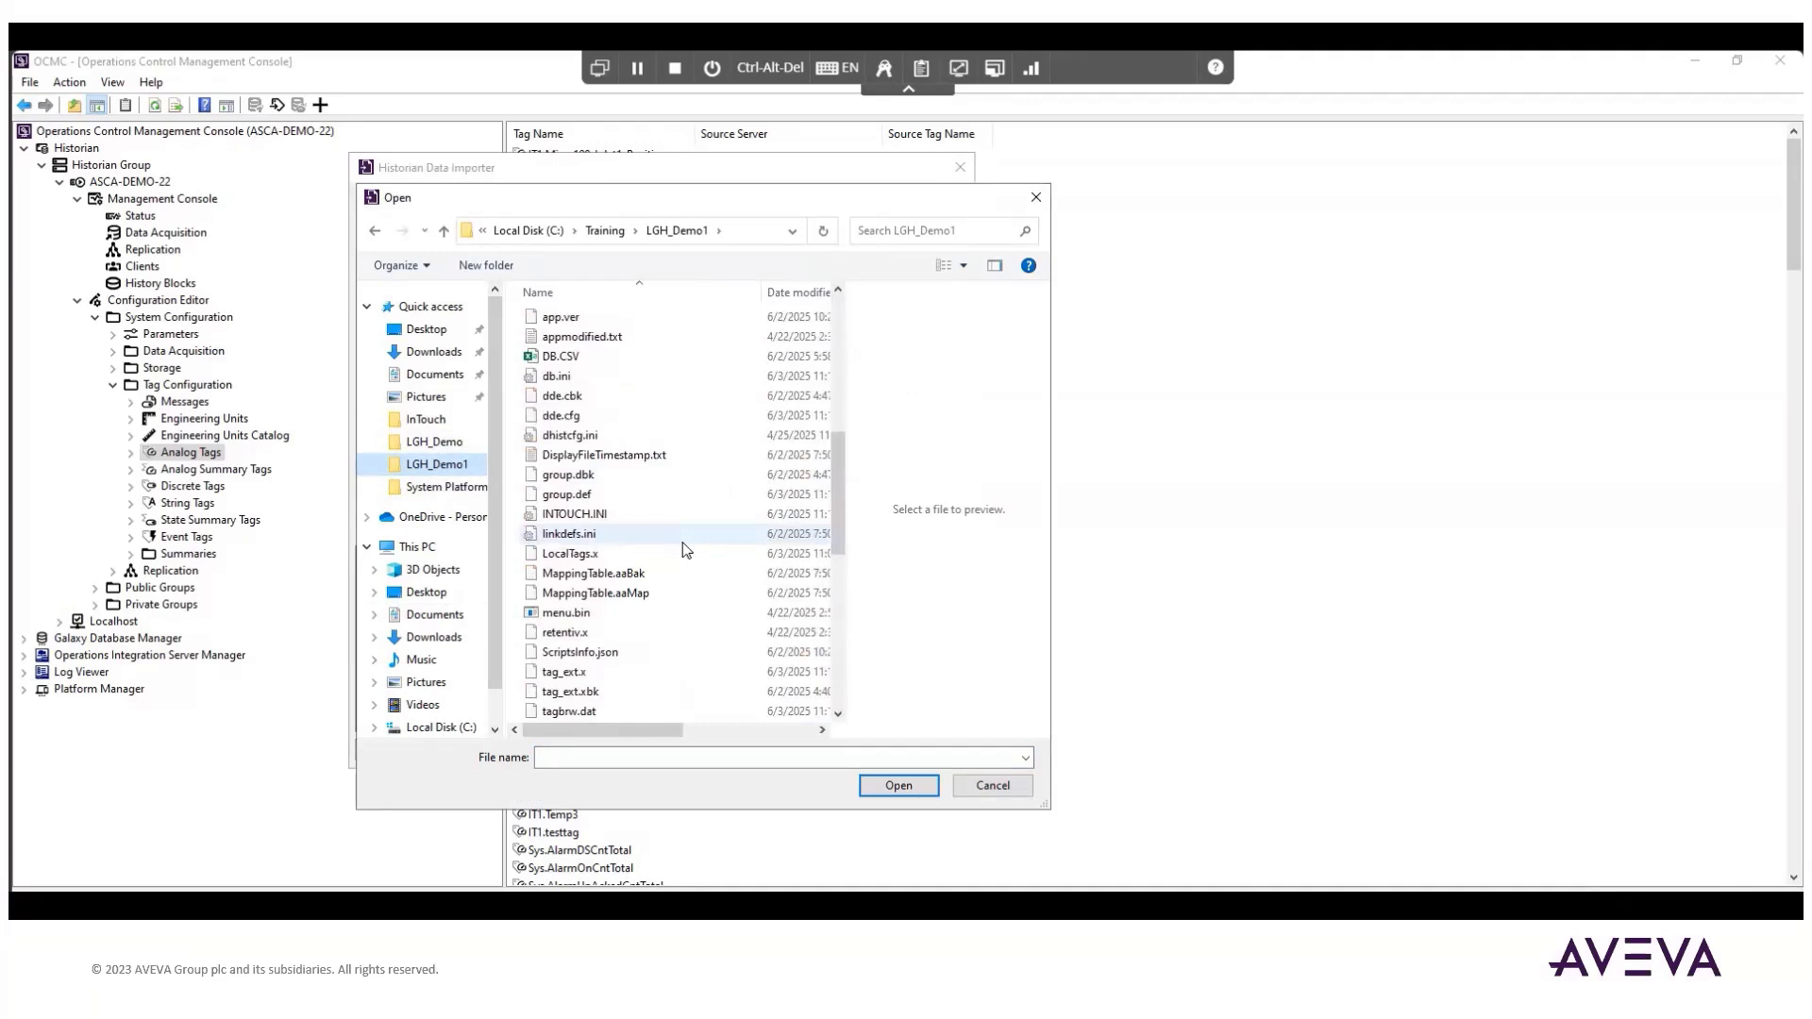
{"action": "scroll", "coordinate": [686, 550], "scroll_direction": "up", "scroll_amount": 3}
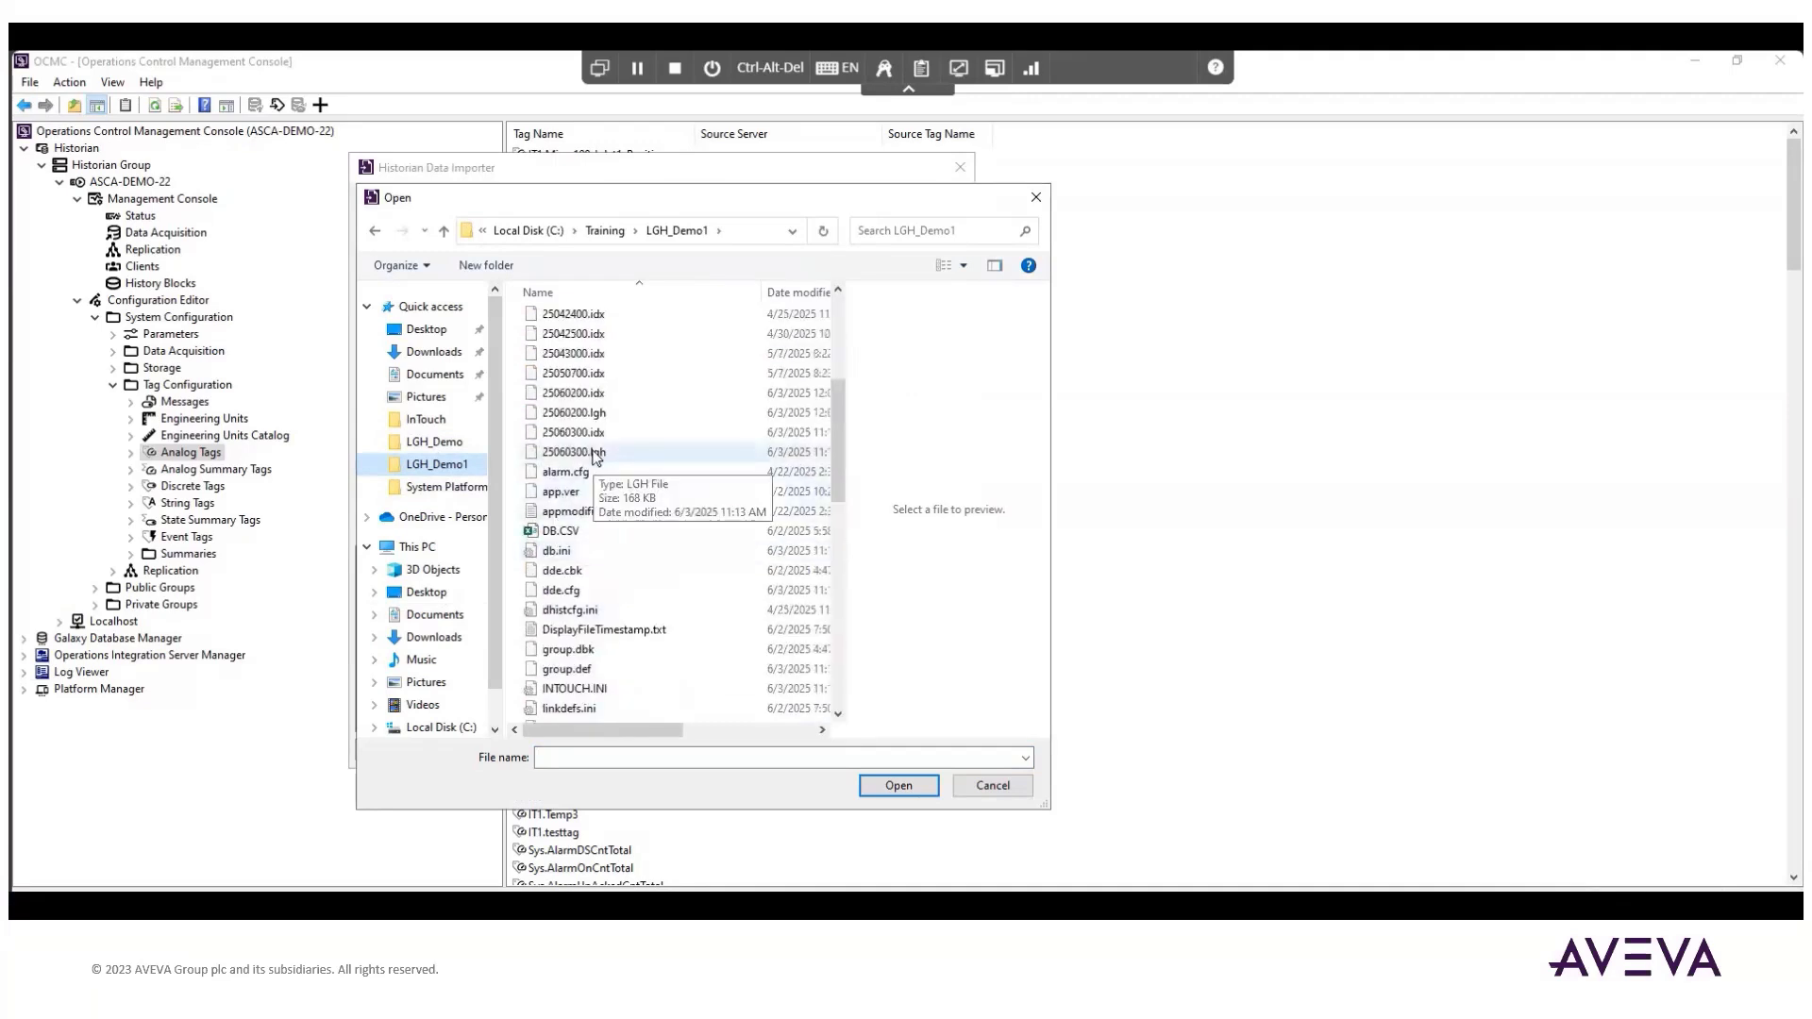
{"action": "left_click", "coordinate": [574, 412]}
{"action": "left_click", "coordinate": [899, 786]}
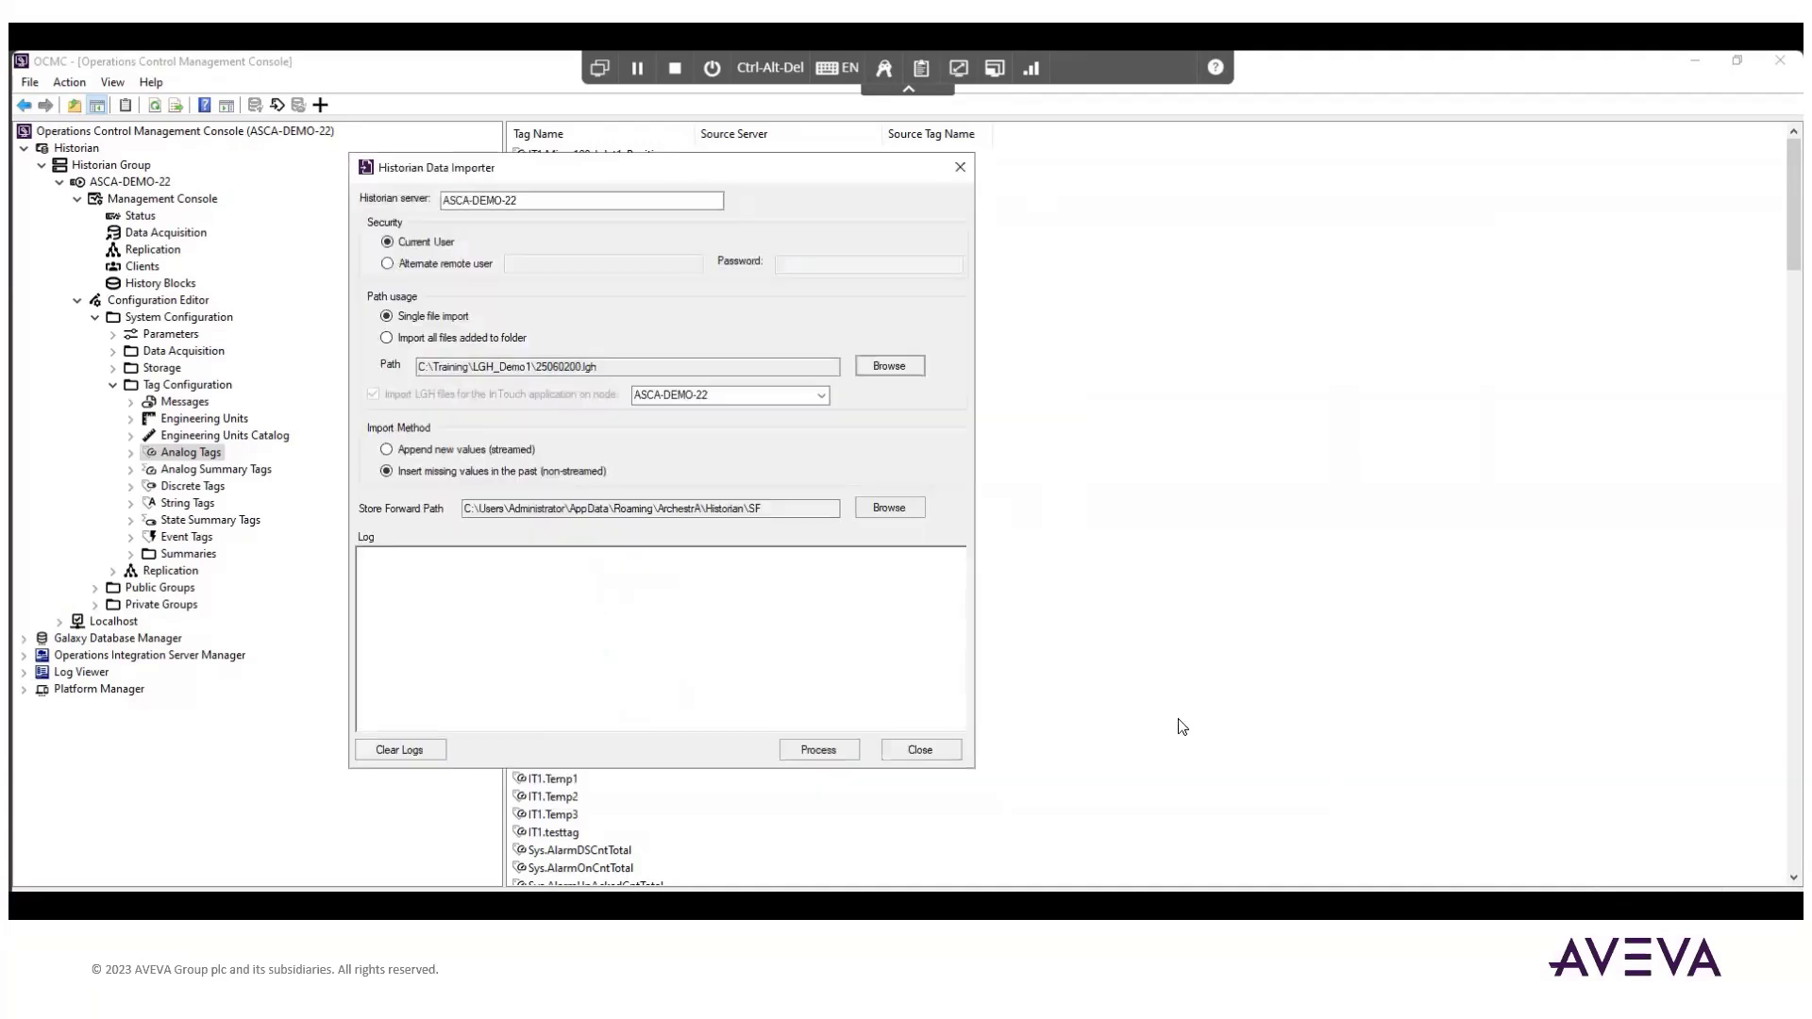
Process the selected LGH file, check its result line in the log, and close the Historian Data Importer.
{"action": "left_click", "coordinate": [835, 751]}
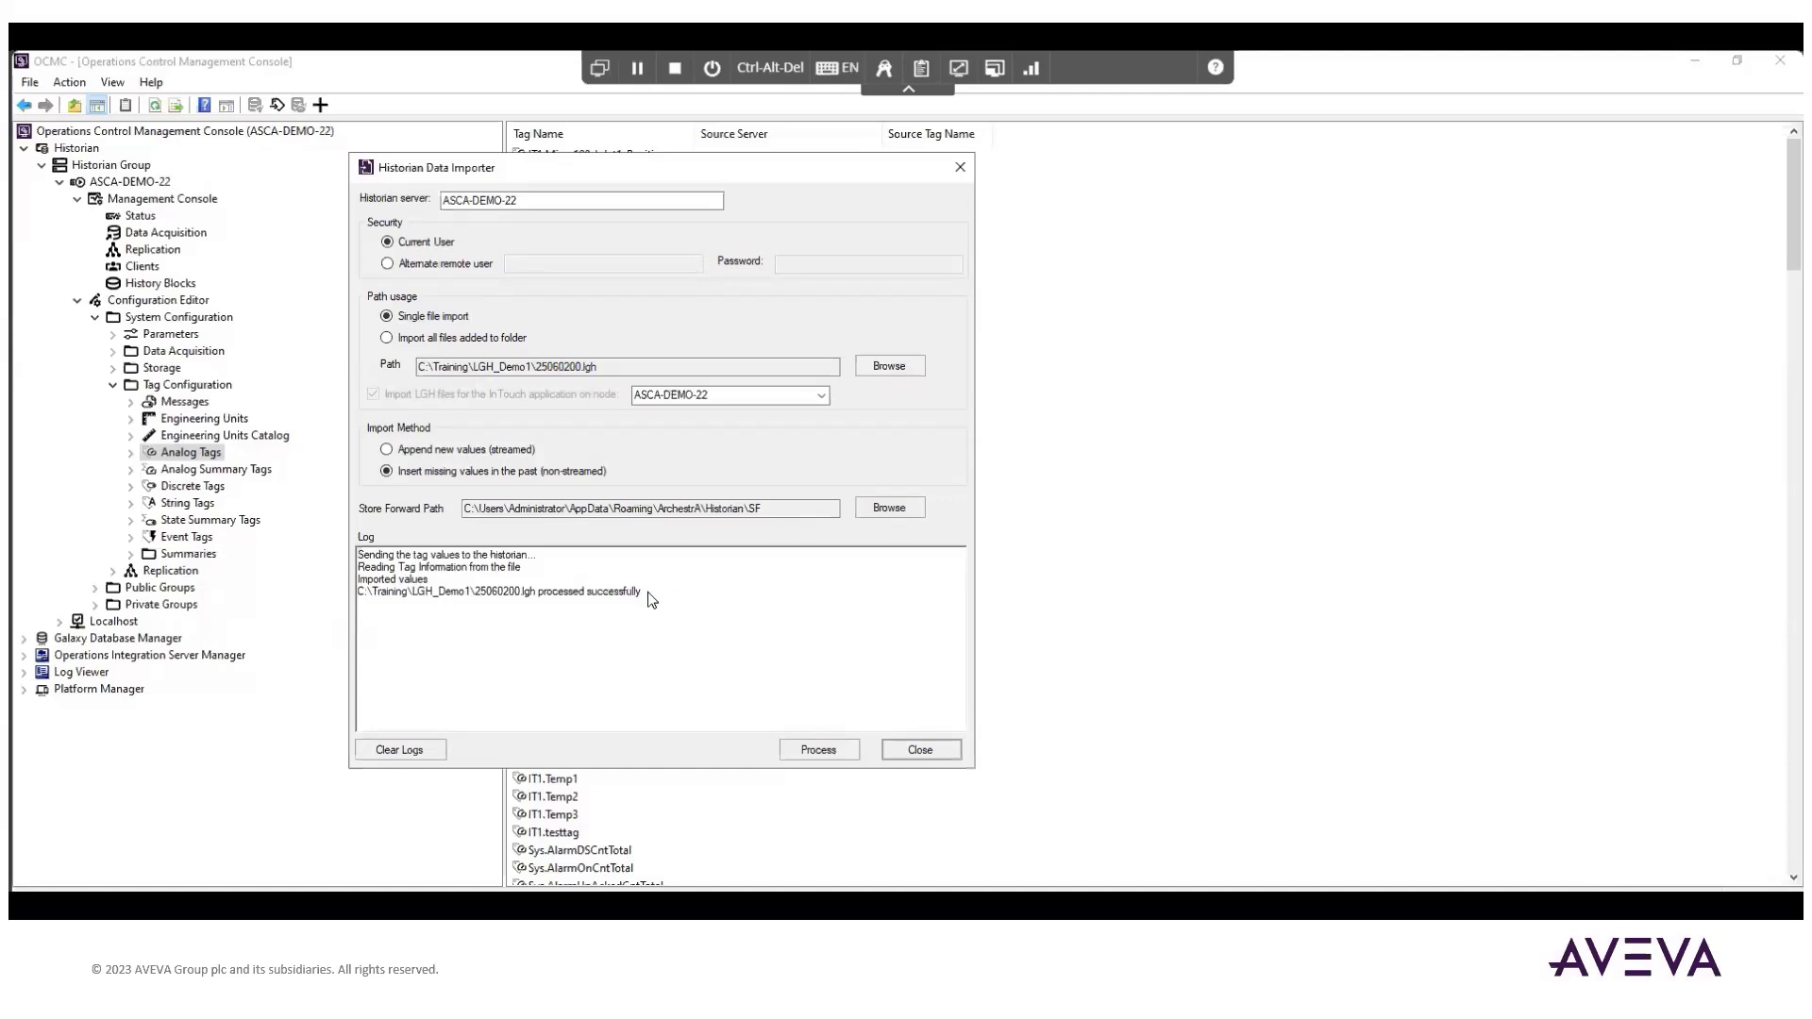
{"action": "left_click", "coordinate": [621, 594]}
{"action": "left_click_drag", "start_coordinate": [618, 593], "coordinate": [359, 595]}
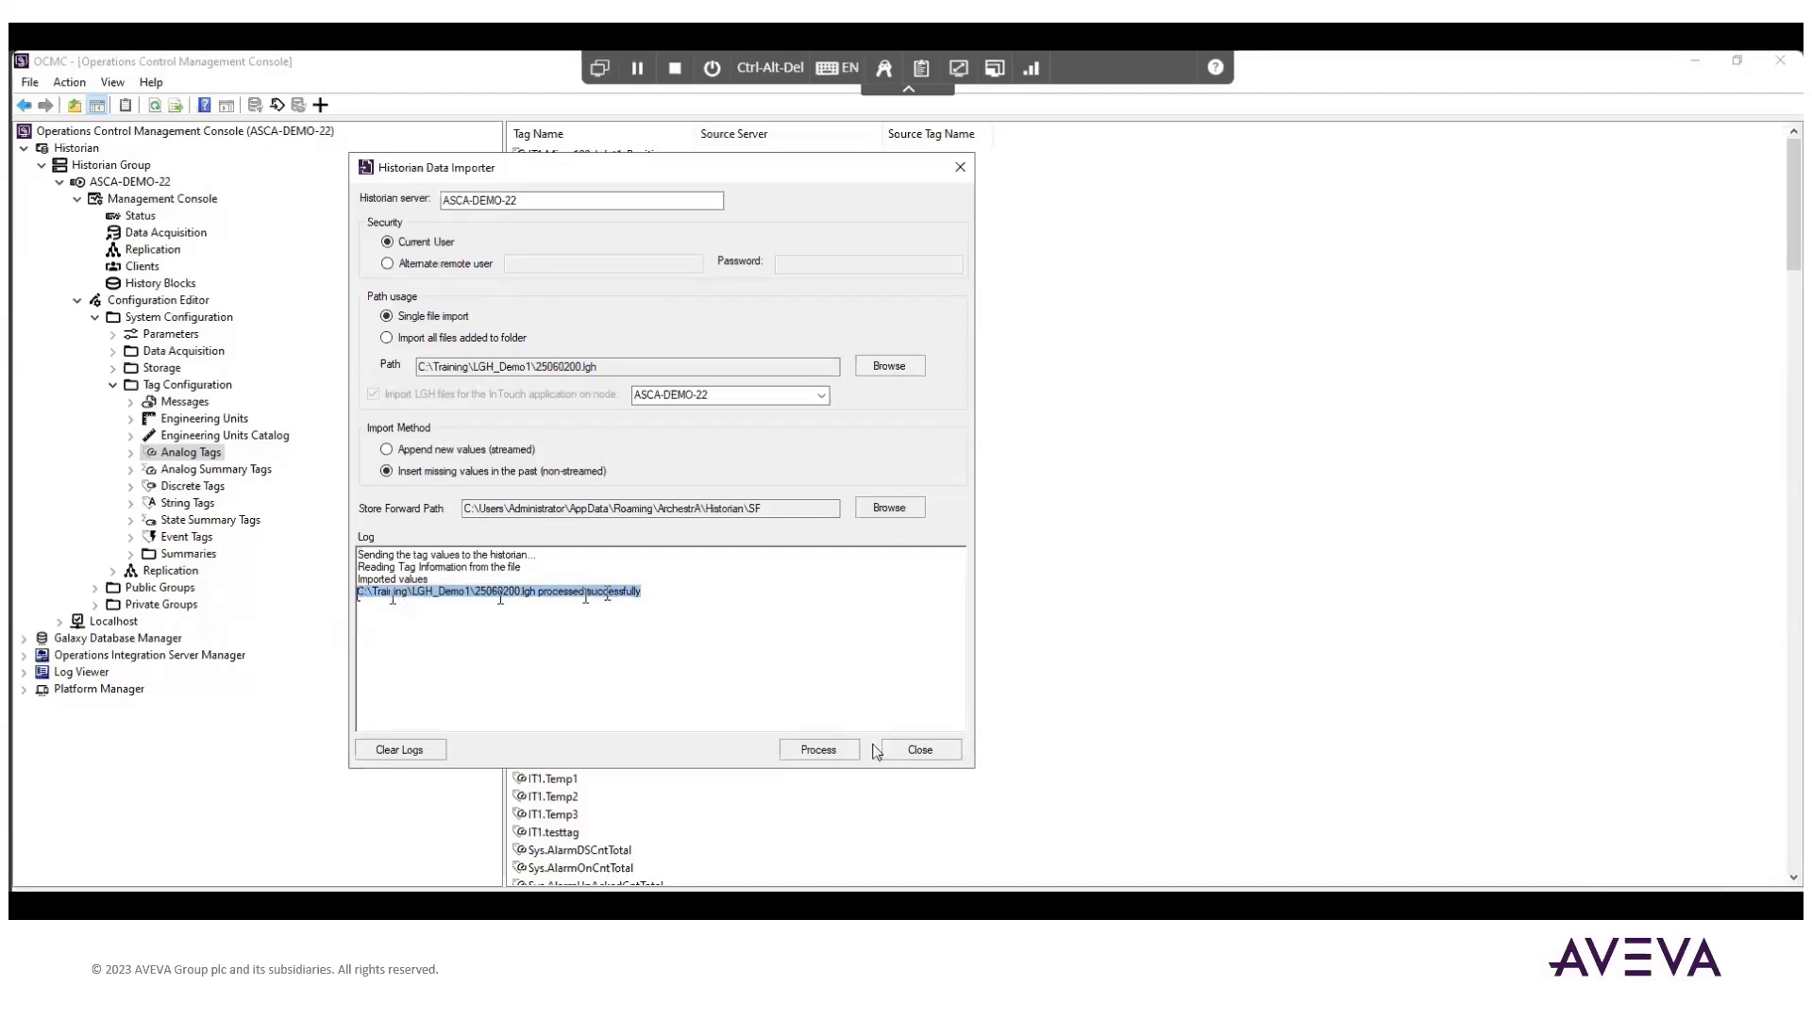
{"action": "left_click", "coordinate": [833, 683]}
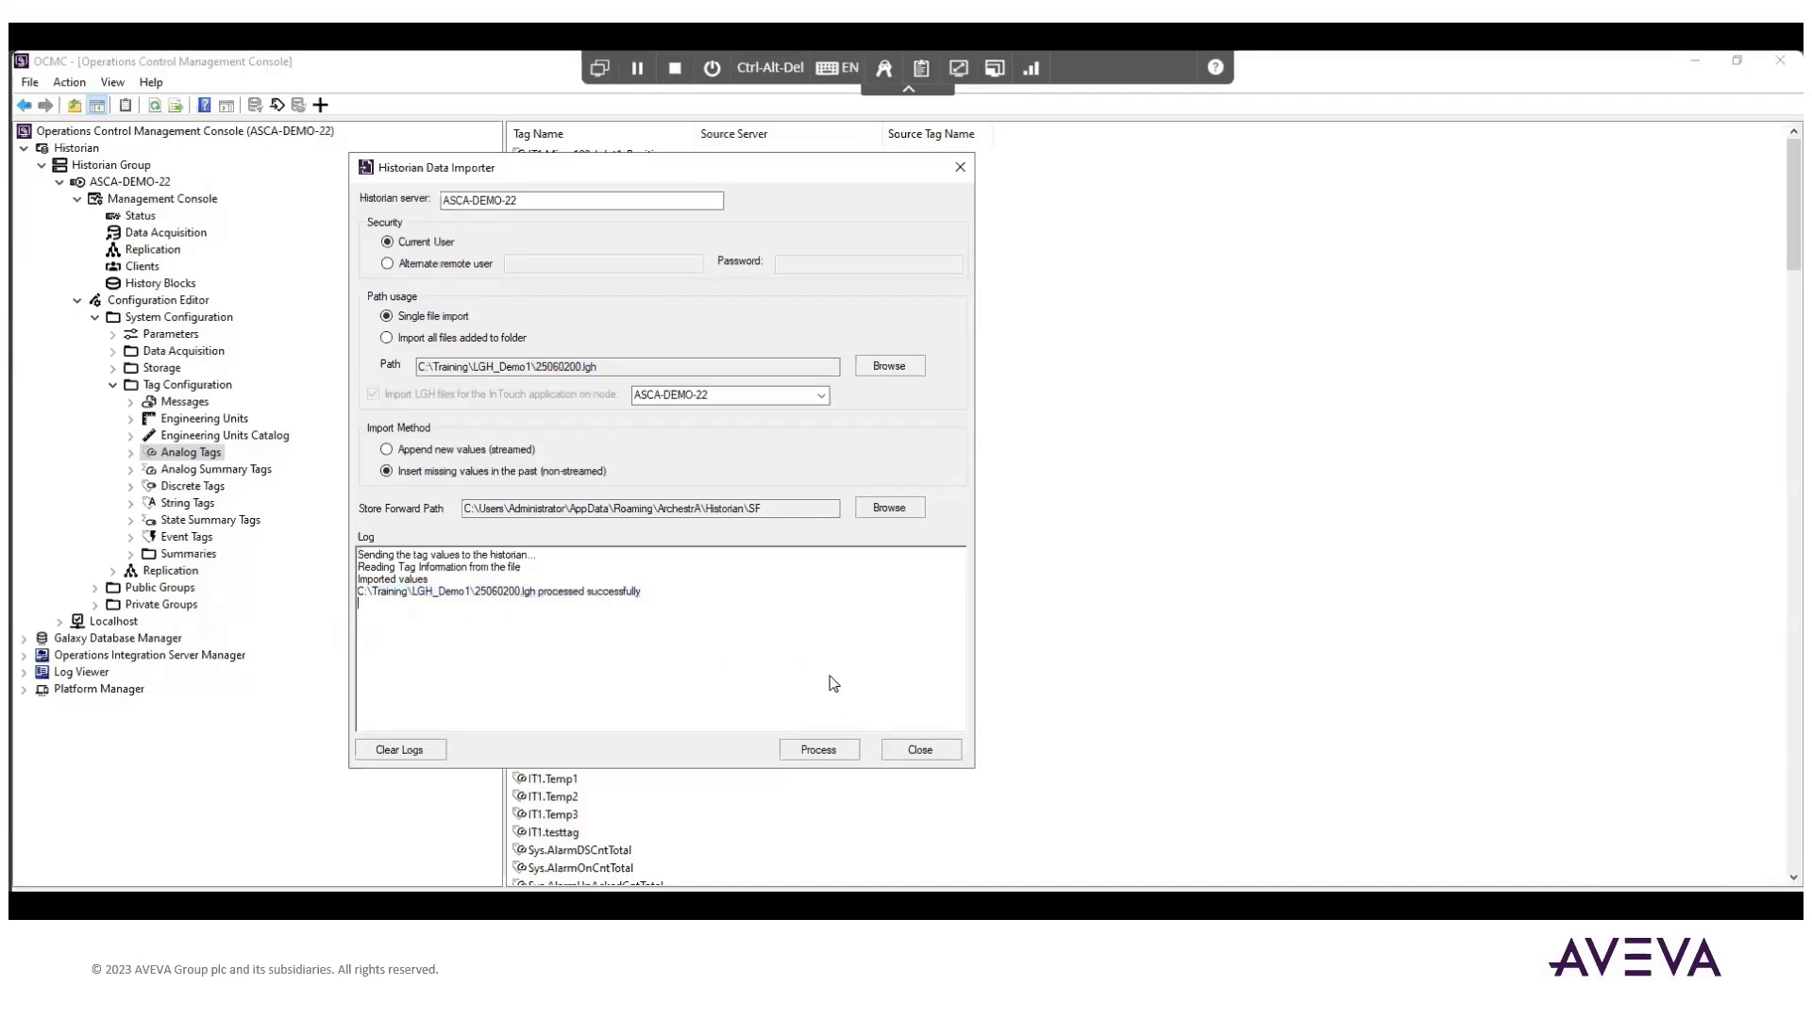
{"action": "left_click", "coordinate": [923, 755]}
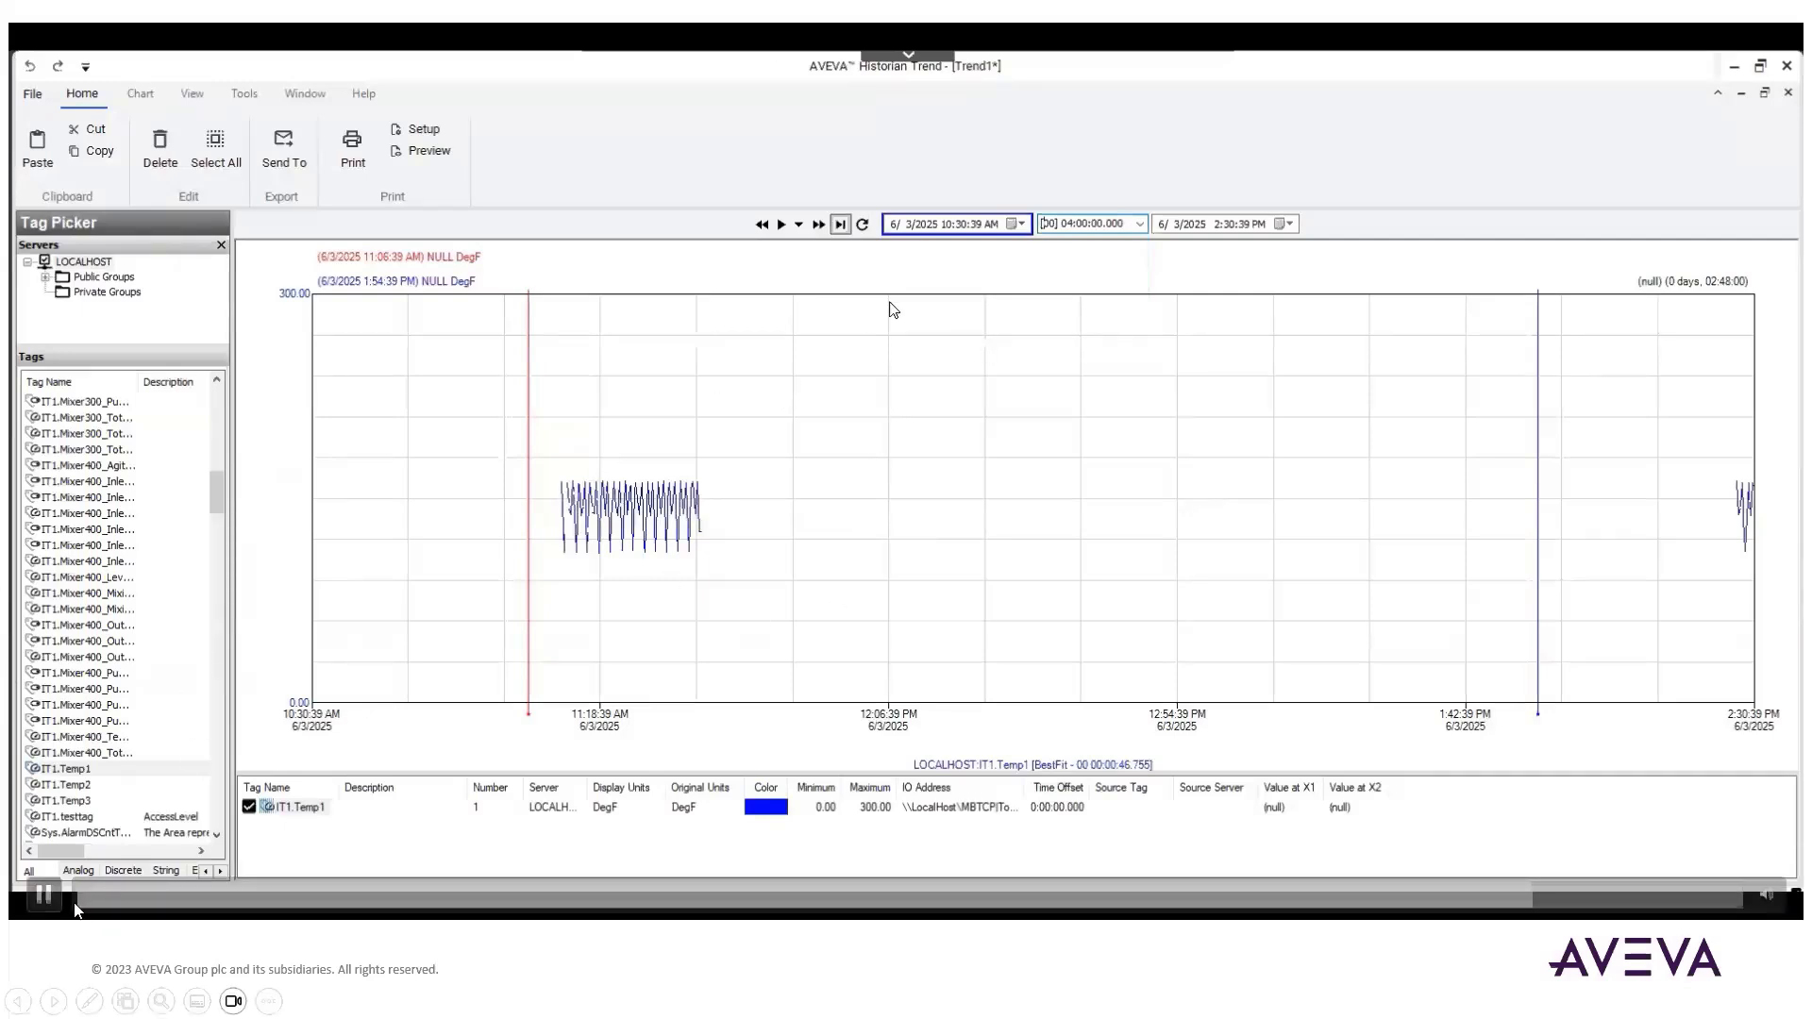
{"action": "left_click", "coordinate": [52, 904]}
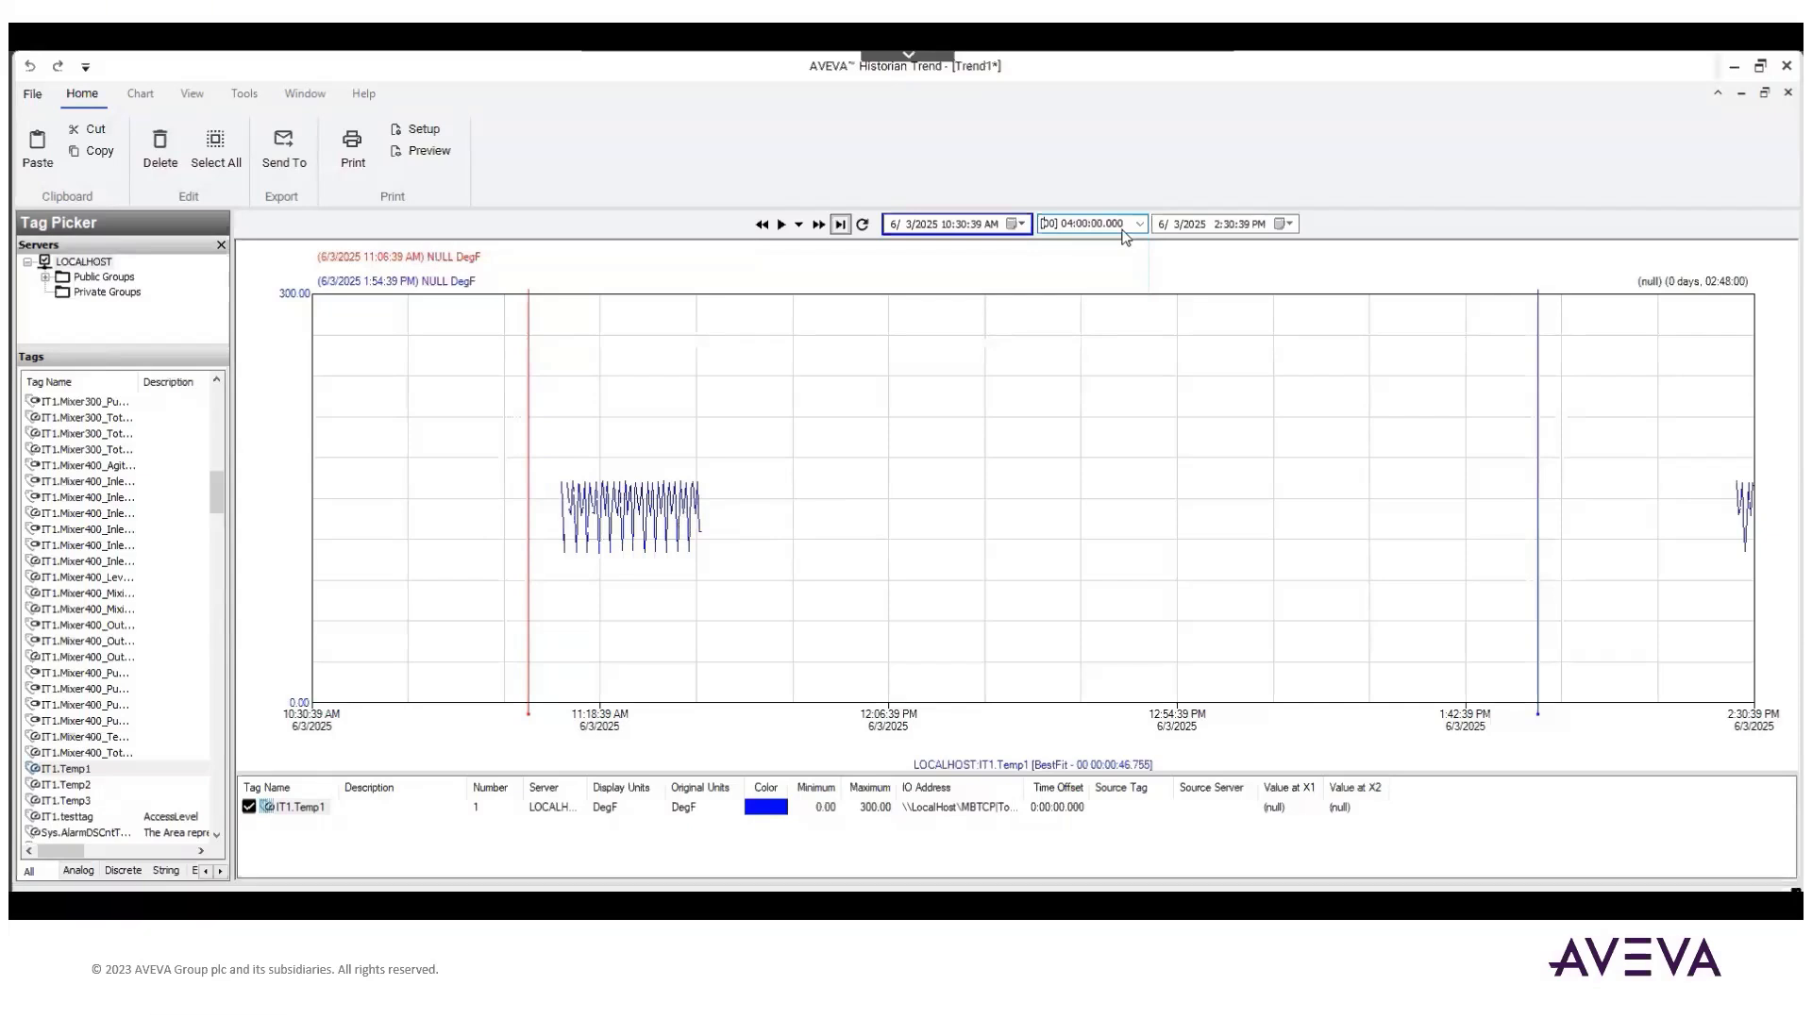
{"action": "mouse_move", "coordinate": [744, 473]}
{"action": "mouse_move", "coordinate": [1186, 526]}
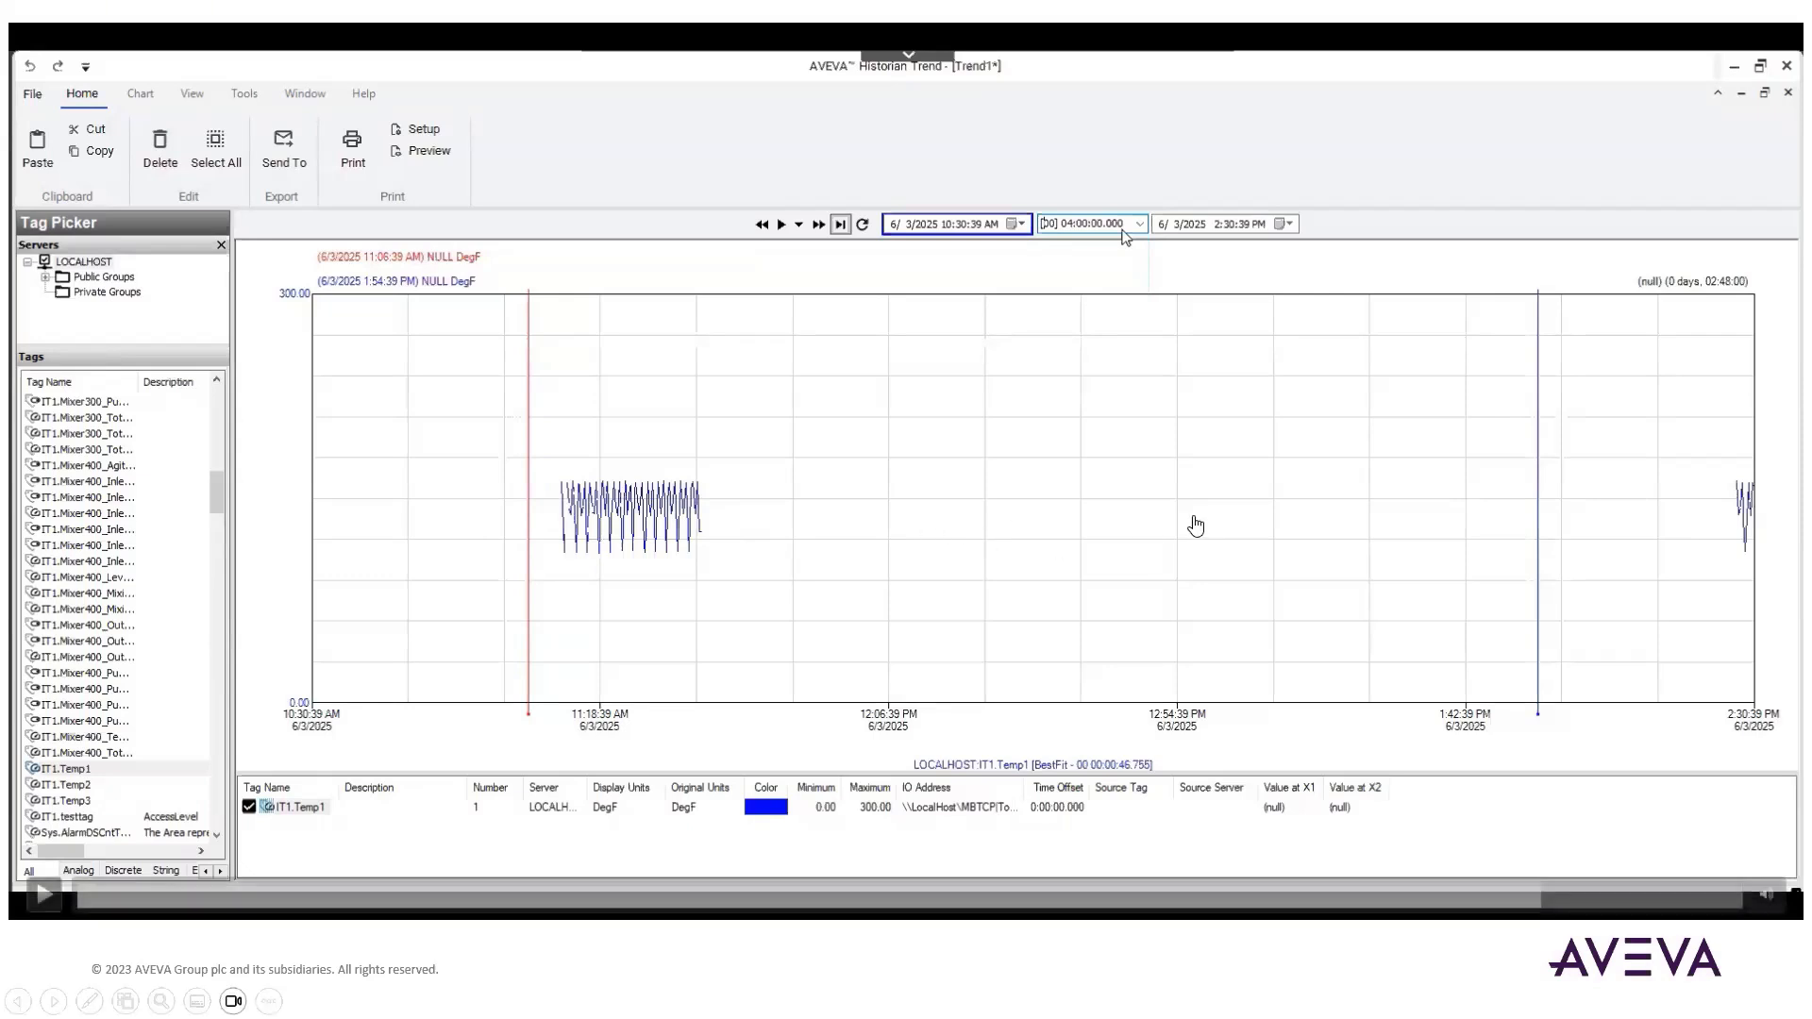